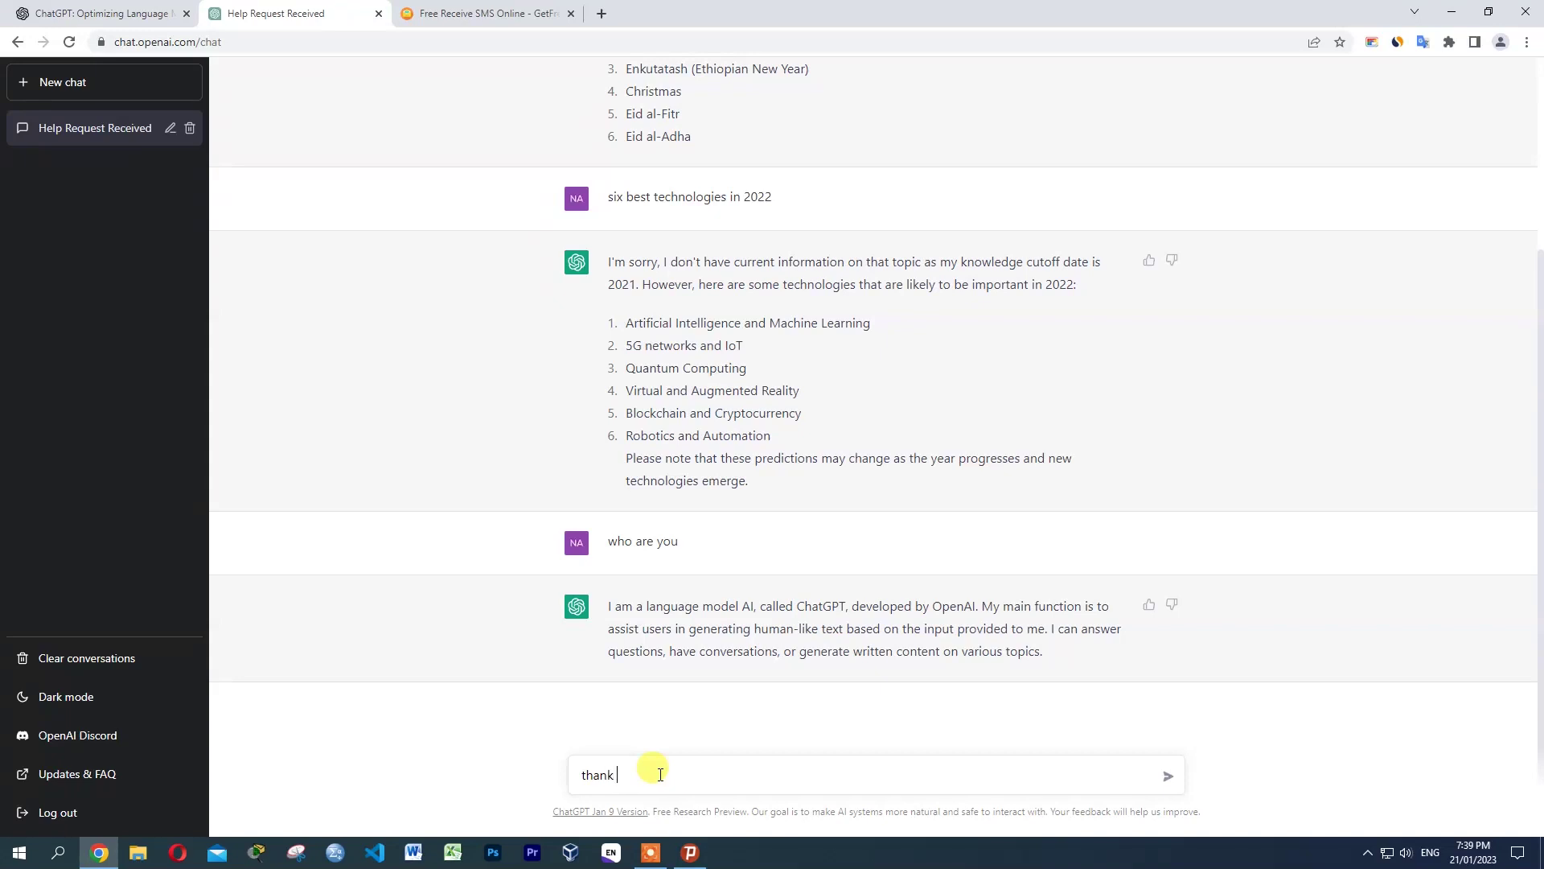
- Send the "thank you" message to ChatGPT
key(Return)
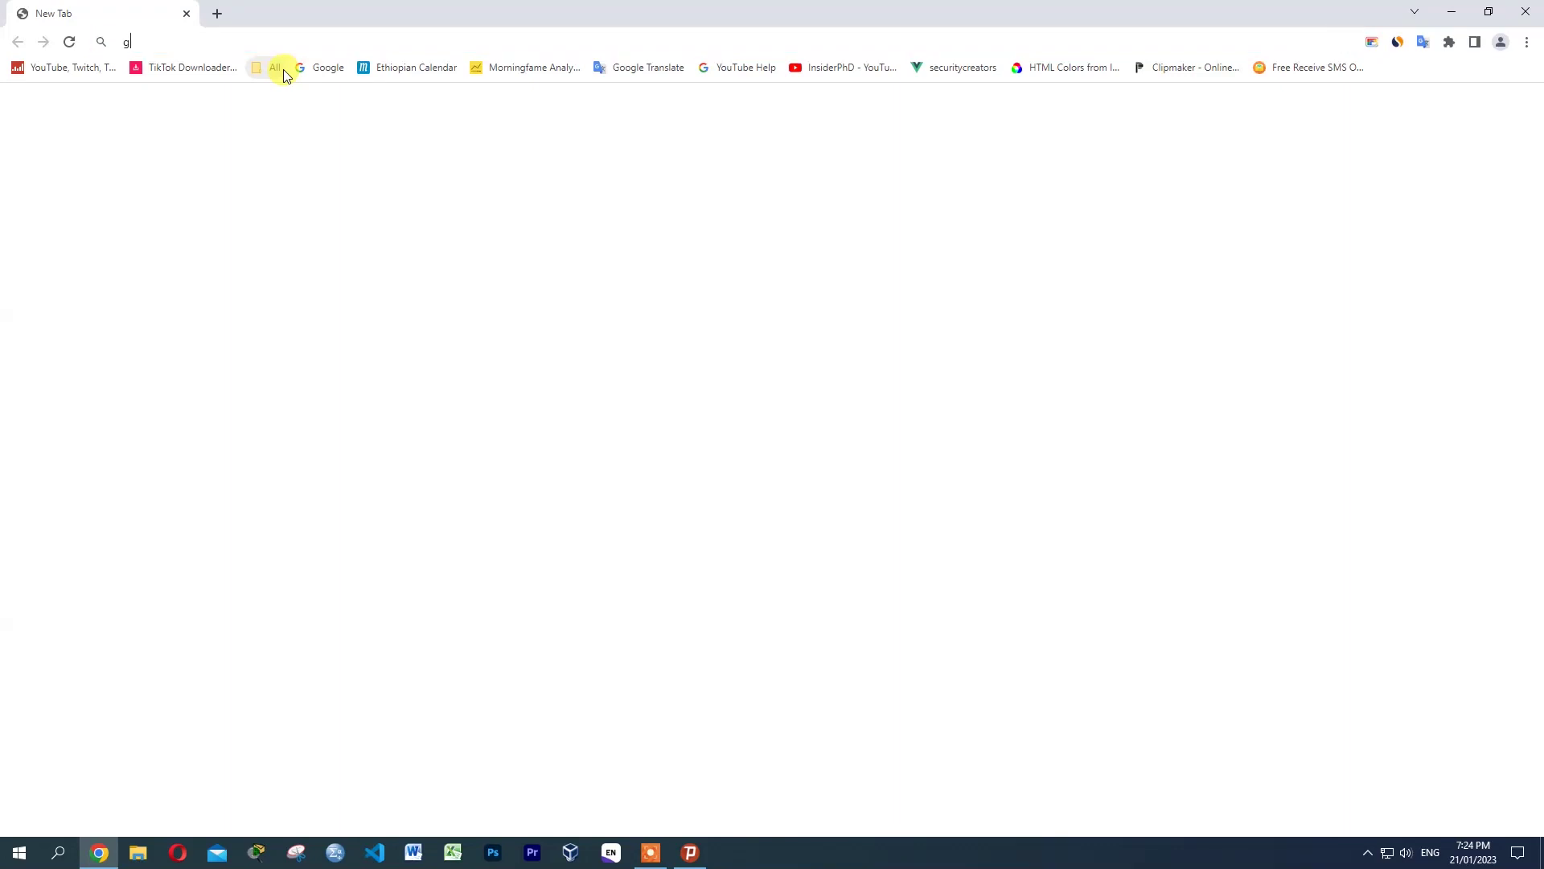
- Load google.com in the new tab
text(goog)
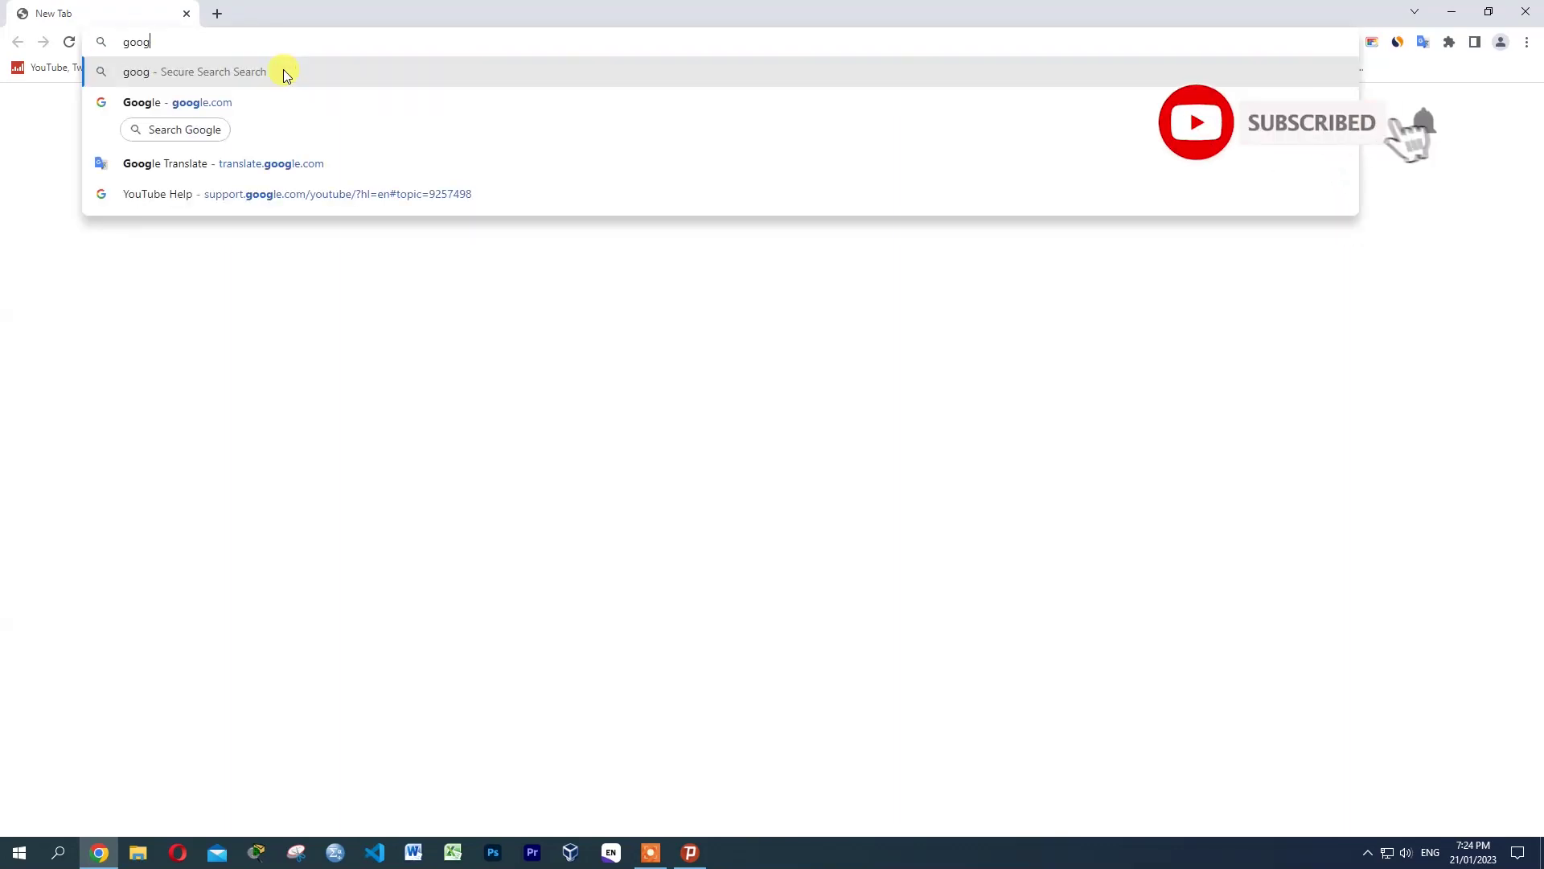
text(le.com)
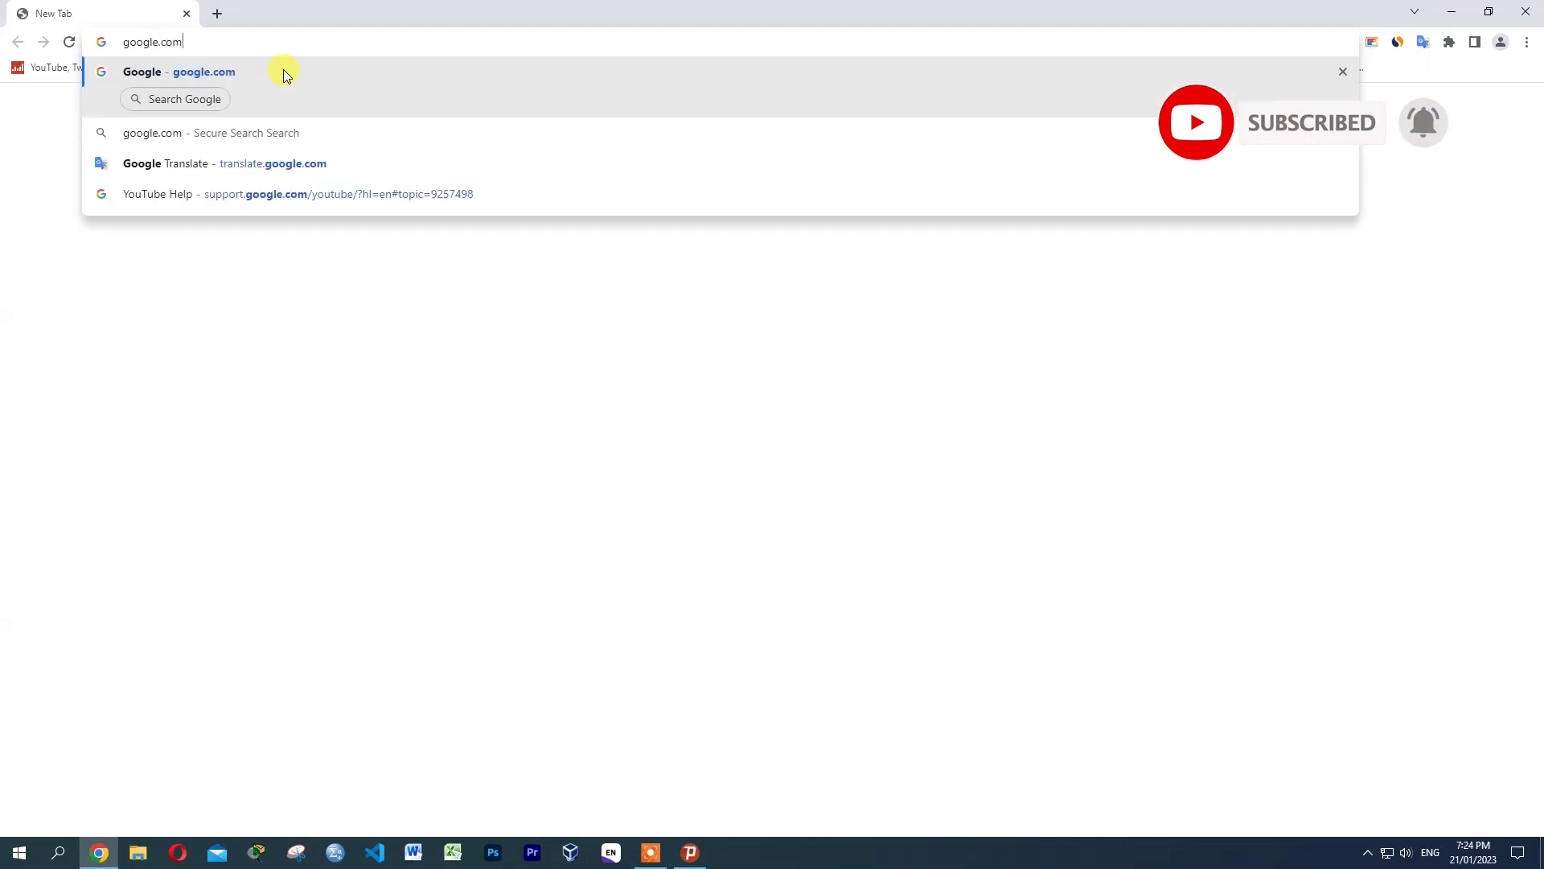
key(Return)
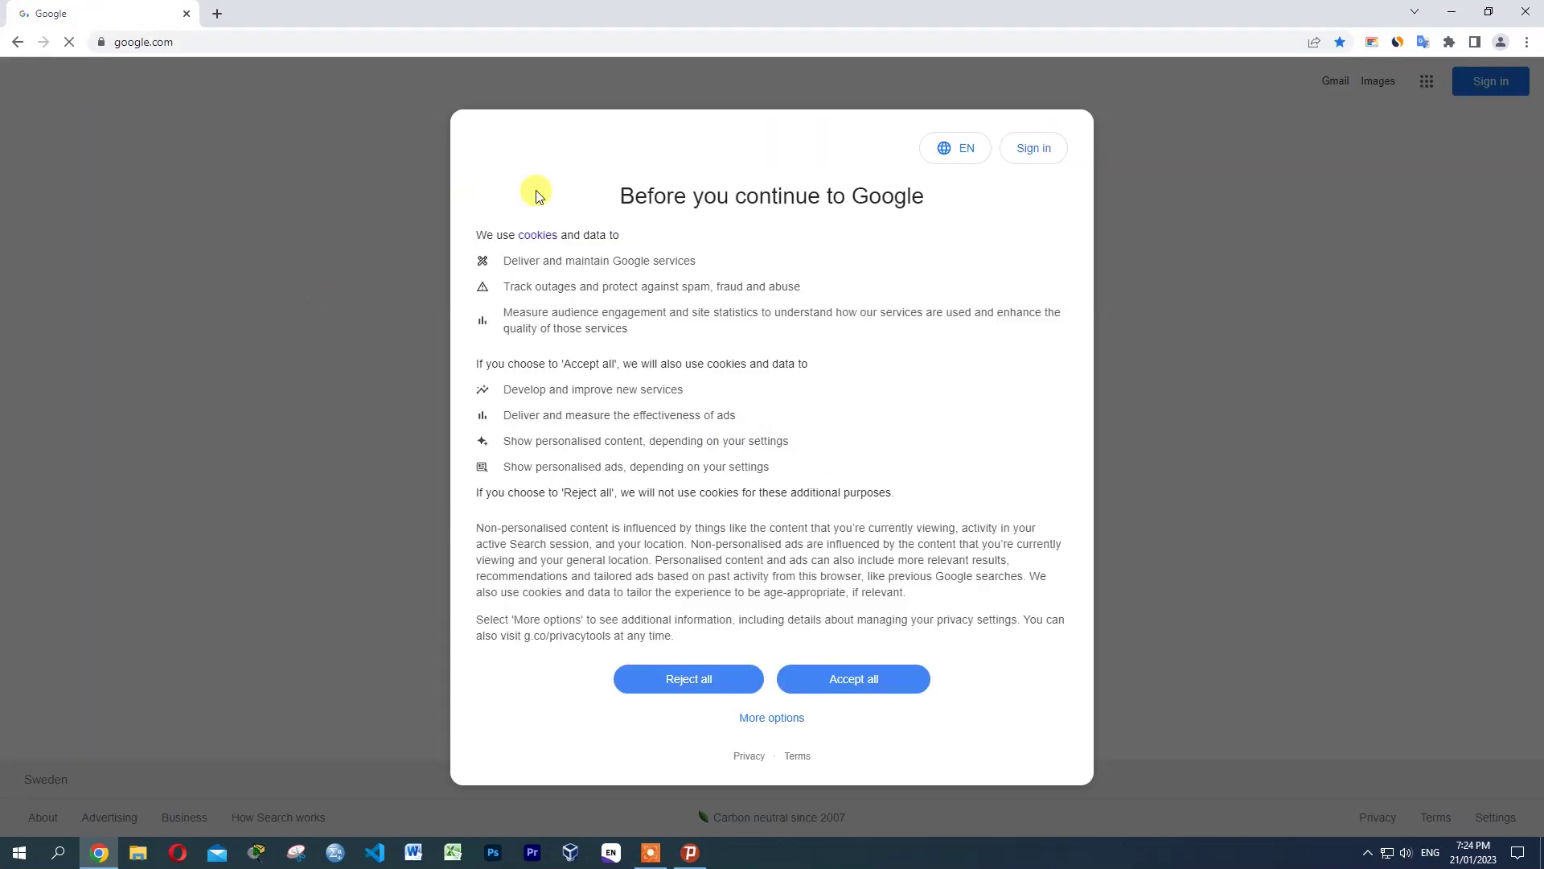
- Accept all cookies and search Google for "chatgpt"
click(875, 678)
click(624, 369)
text(chatg)
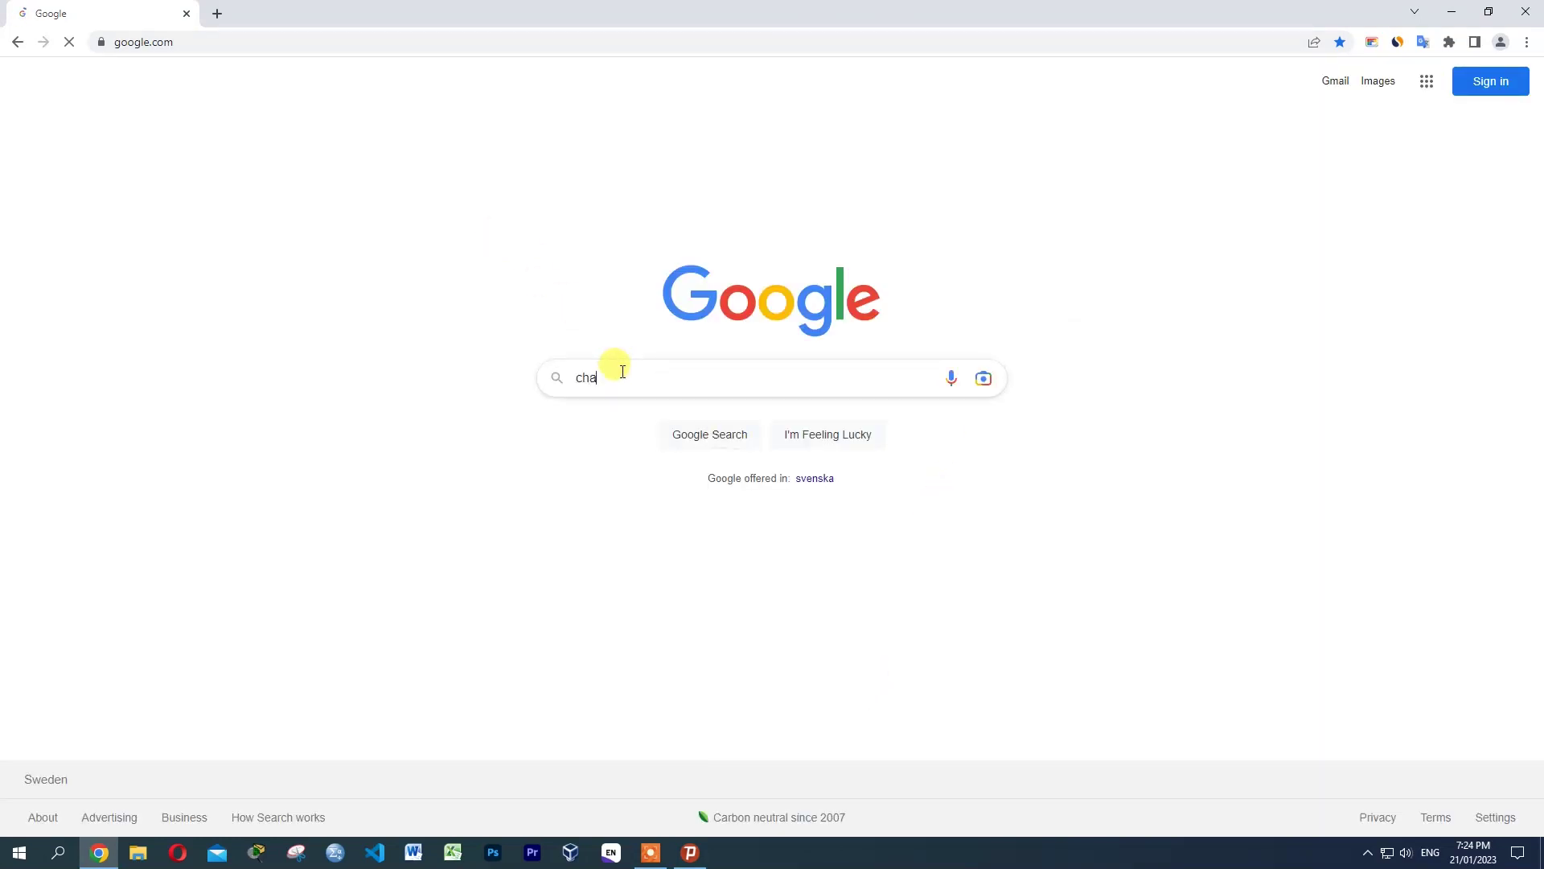
text(pt)
key(Return)
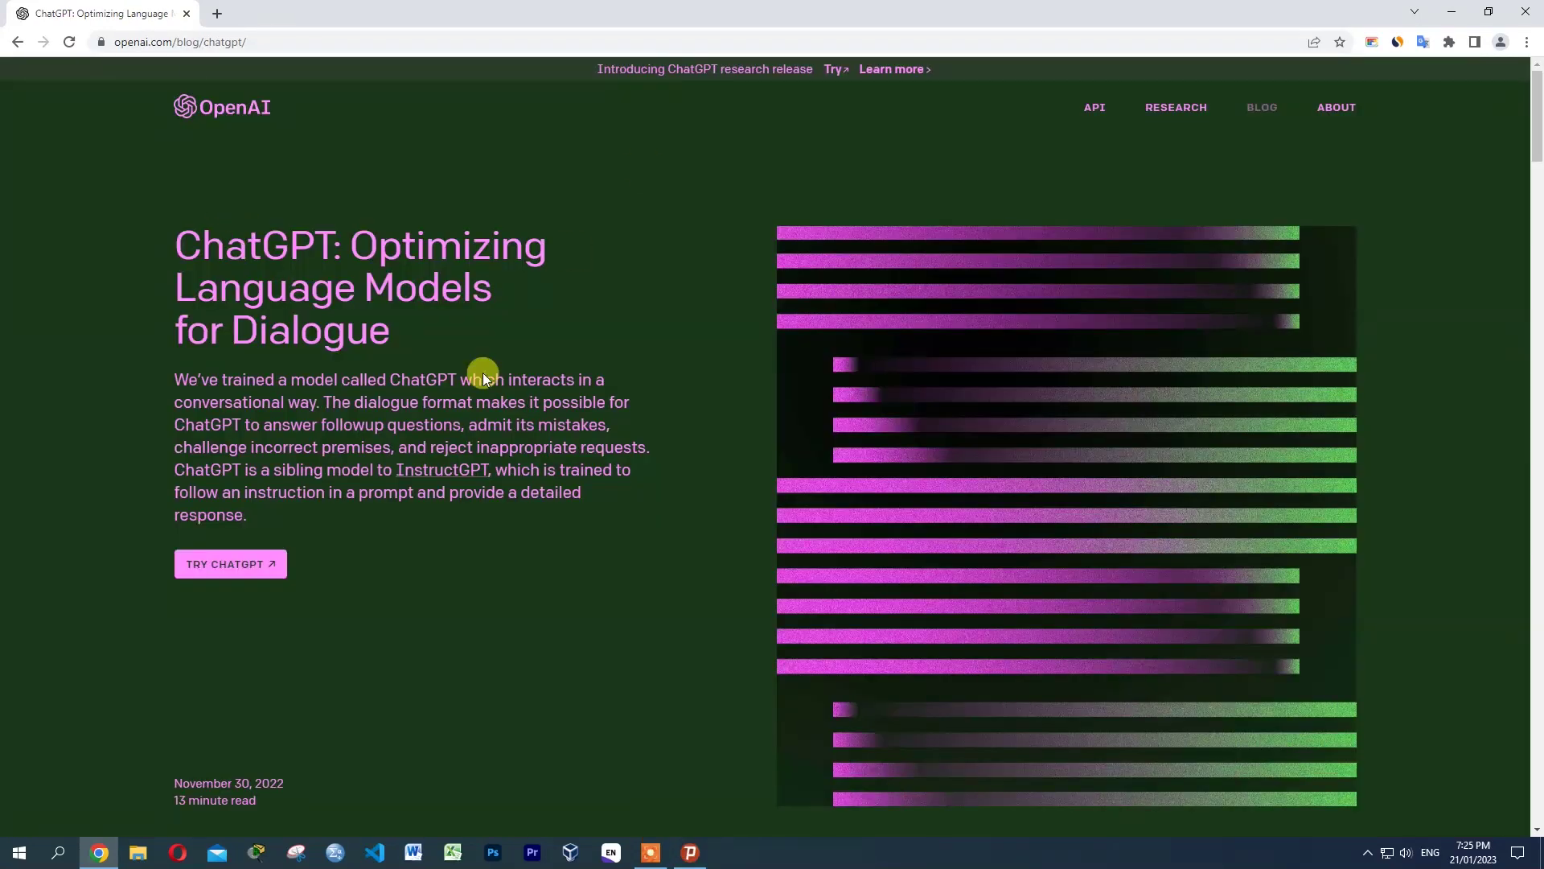
- Launch ChatGPT from the blog post's Try ChatGPT button
scroll(572, 478, up, 1)
click(234, 569)
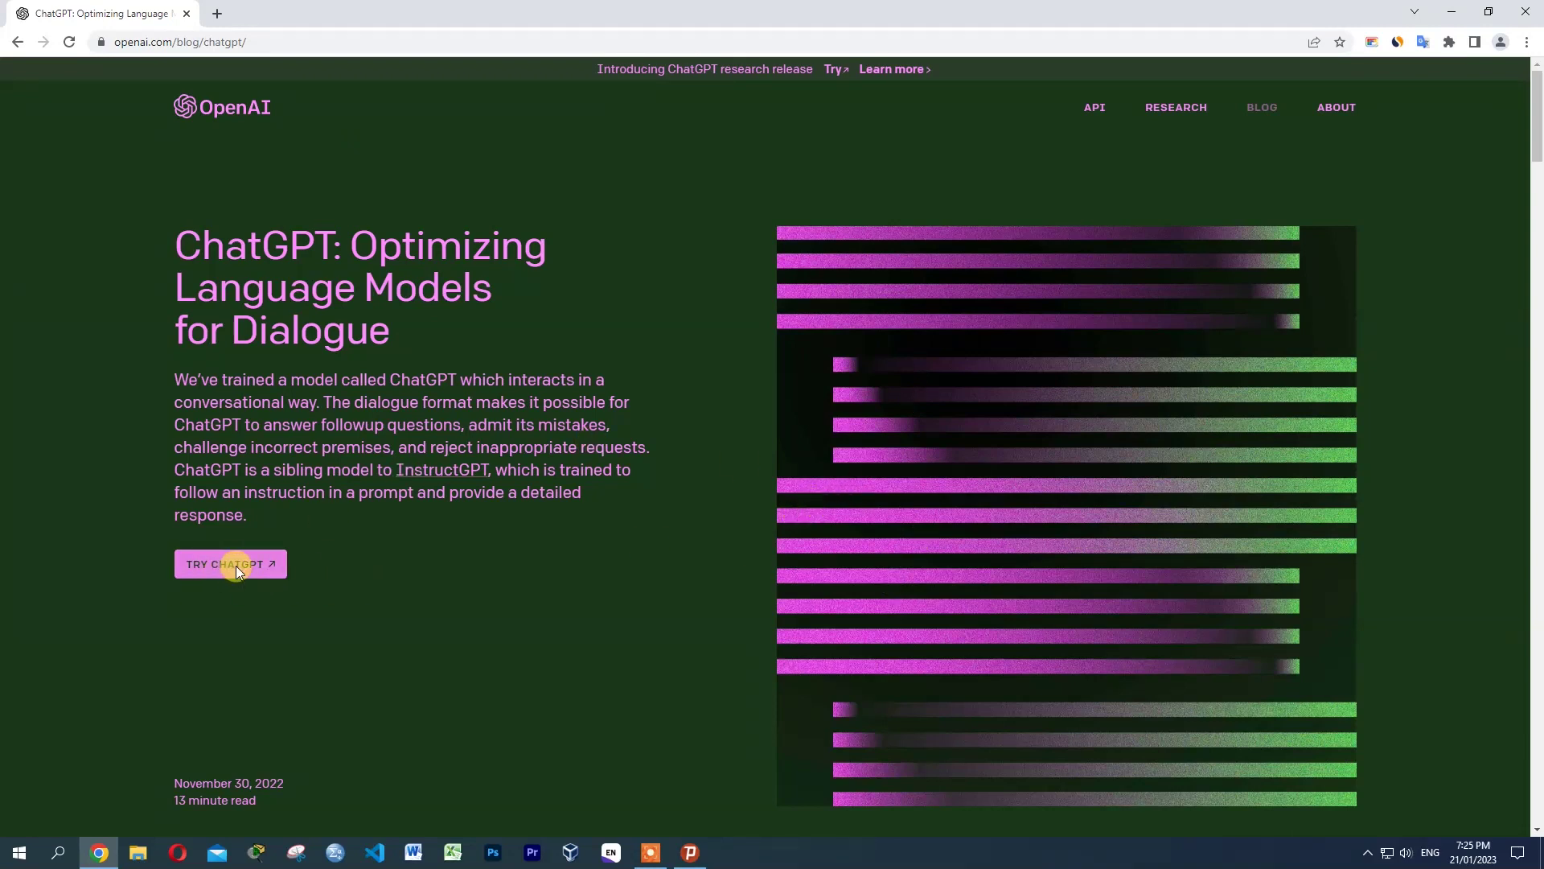
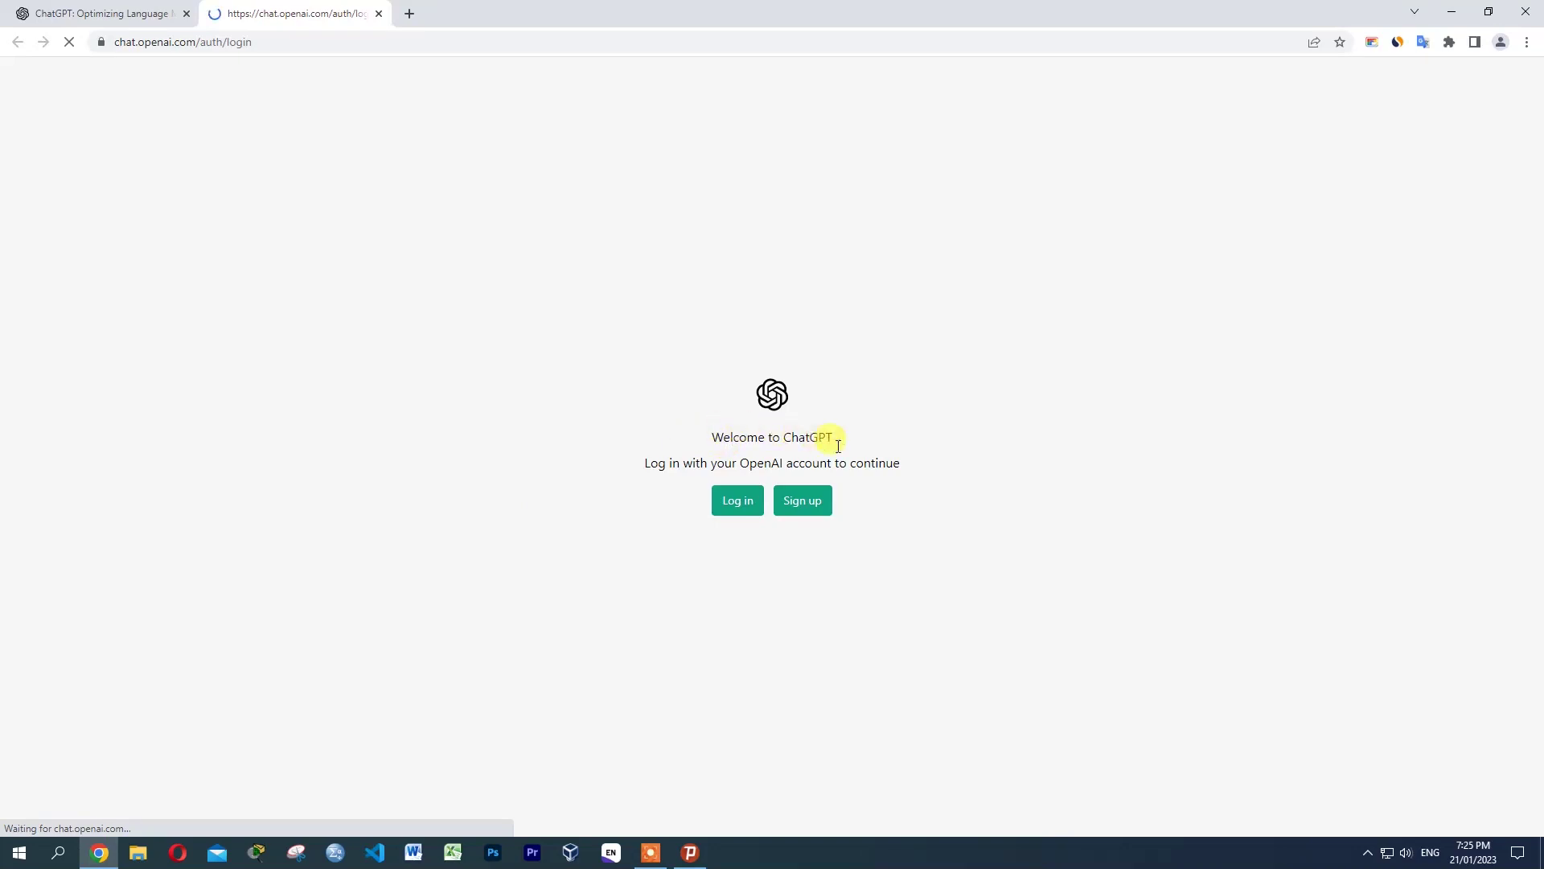
- Begin ChatGPT sign-up and enter the account's e-mail address in the Email address field
click(816, 501)
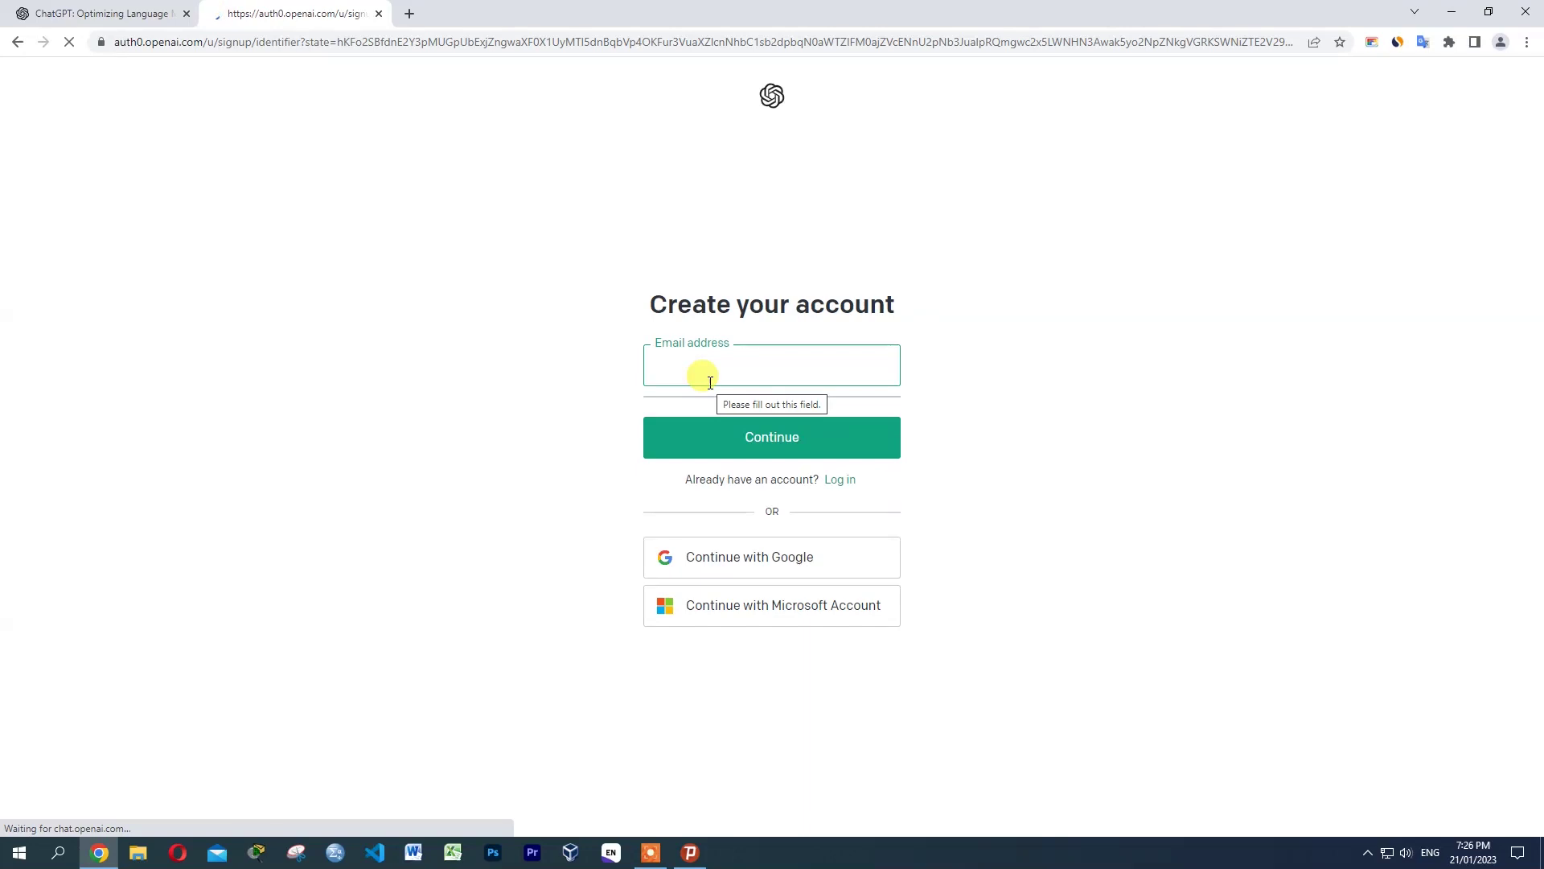
text(abcdef)
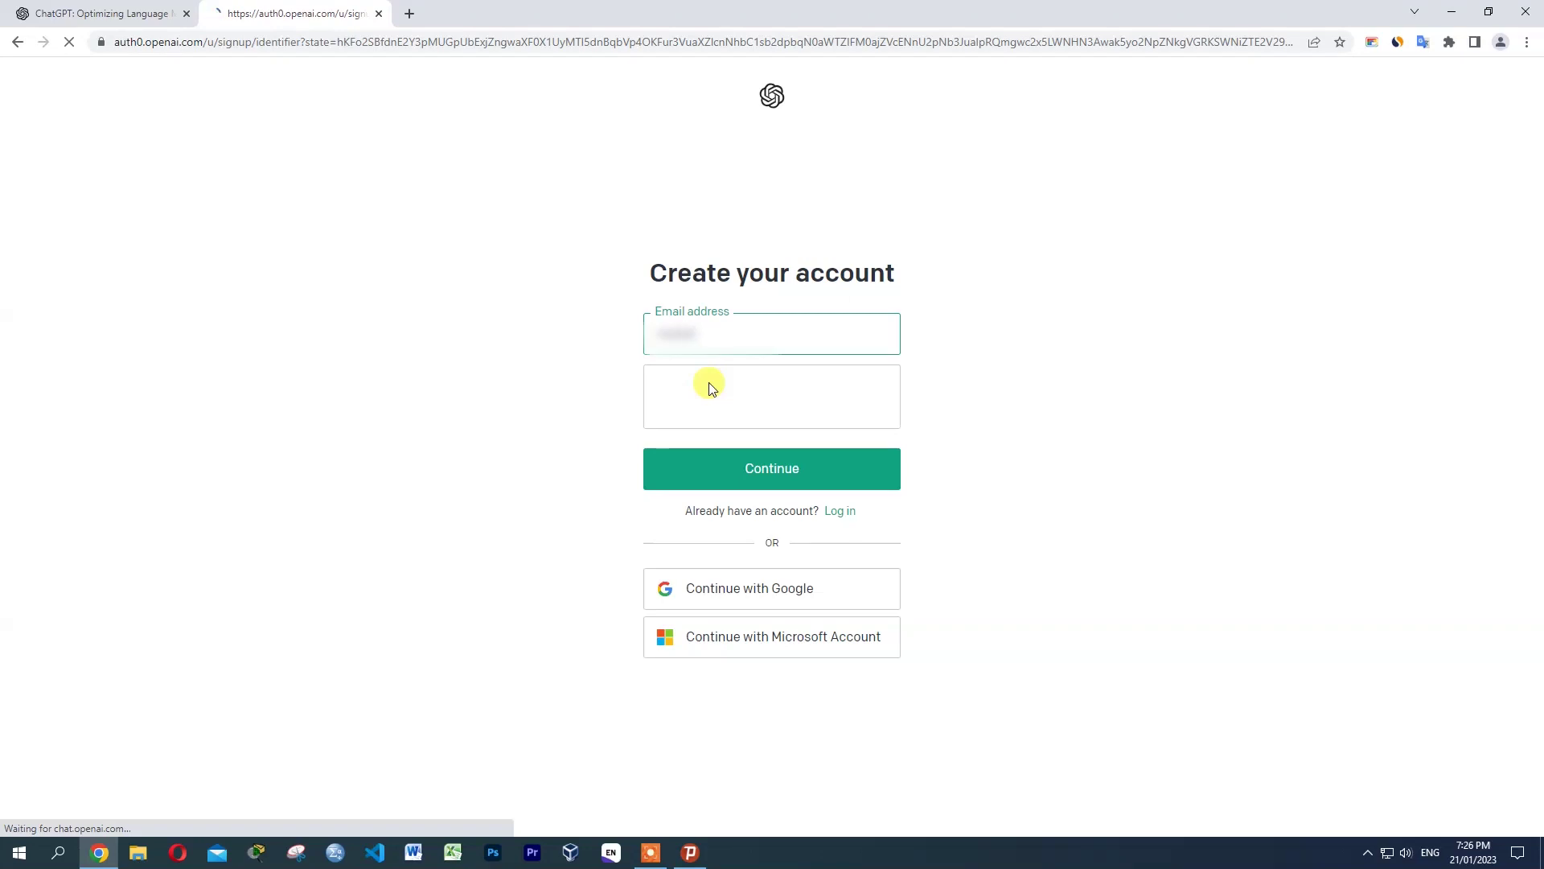
text(ghijklmnop)
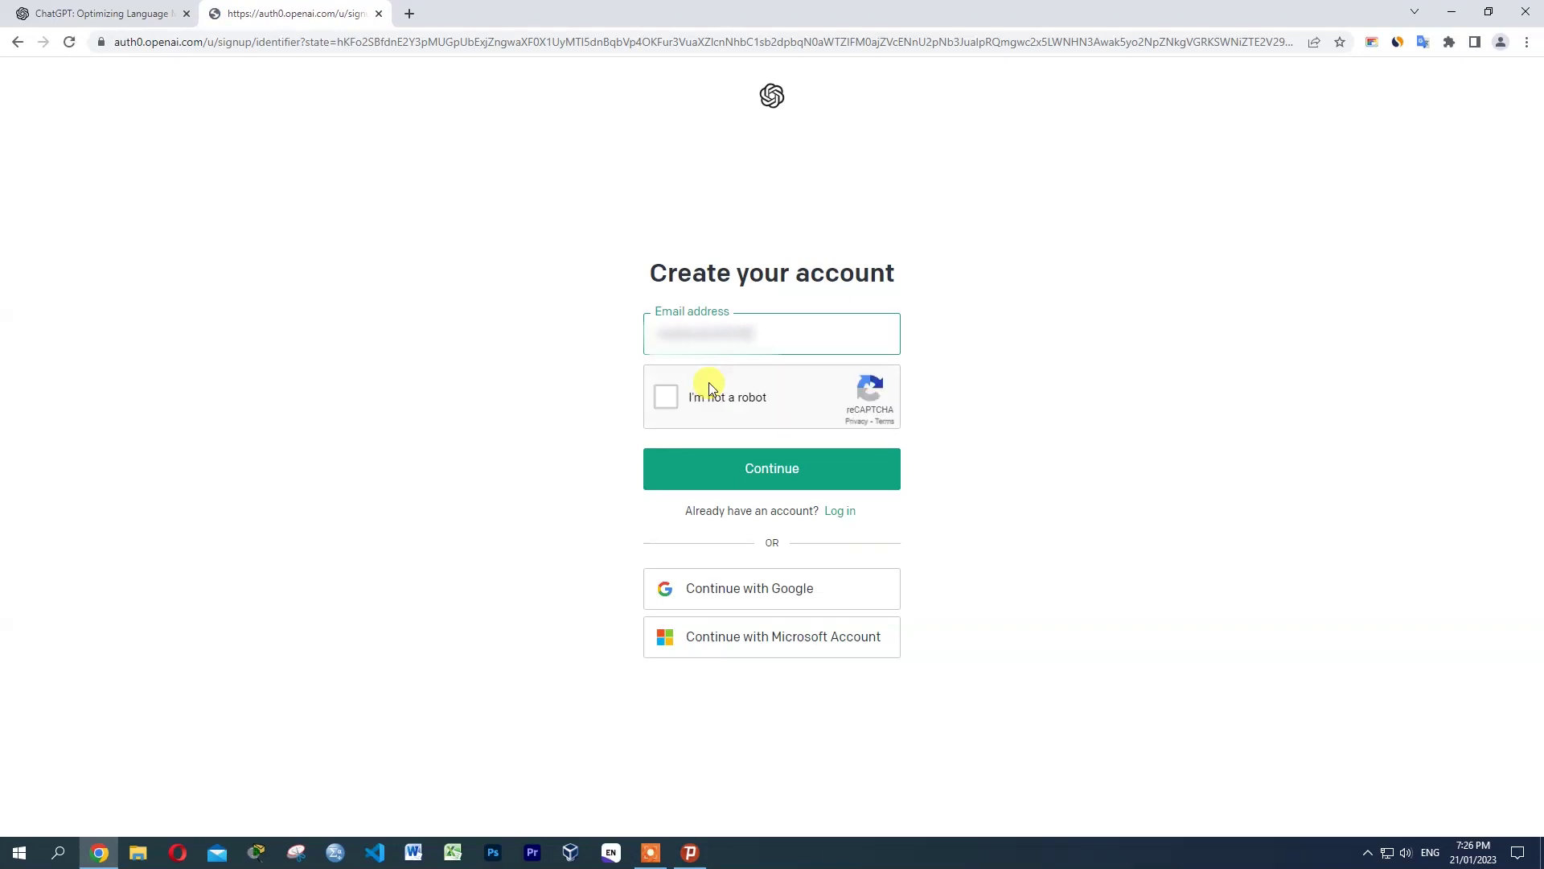
text(mail.com)
- Pass the reCAPTCHA by selecting the three bicycle images and verifying
click(674, 404)
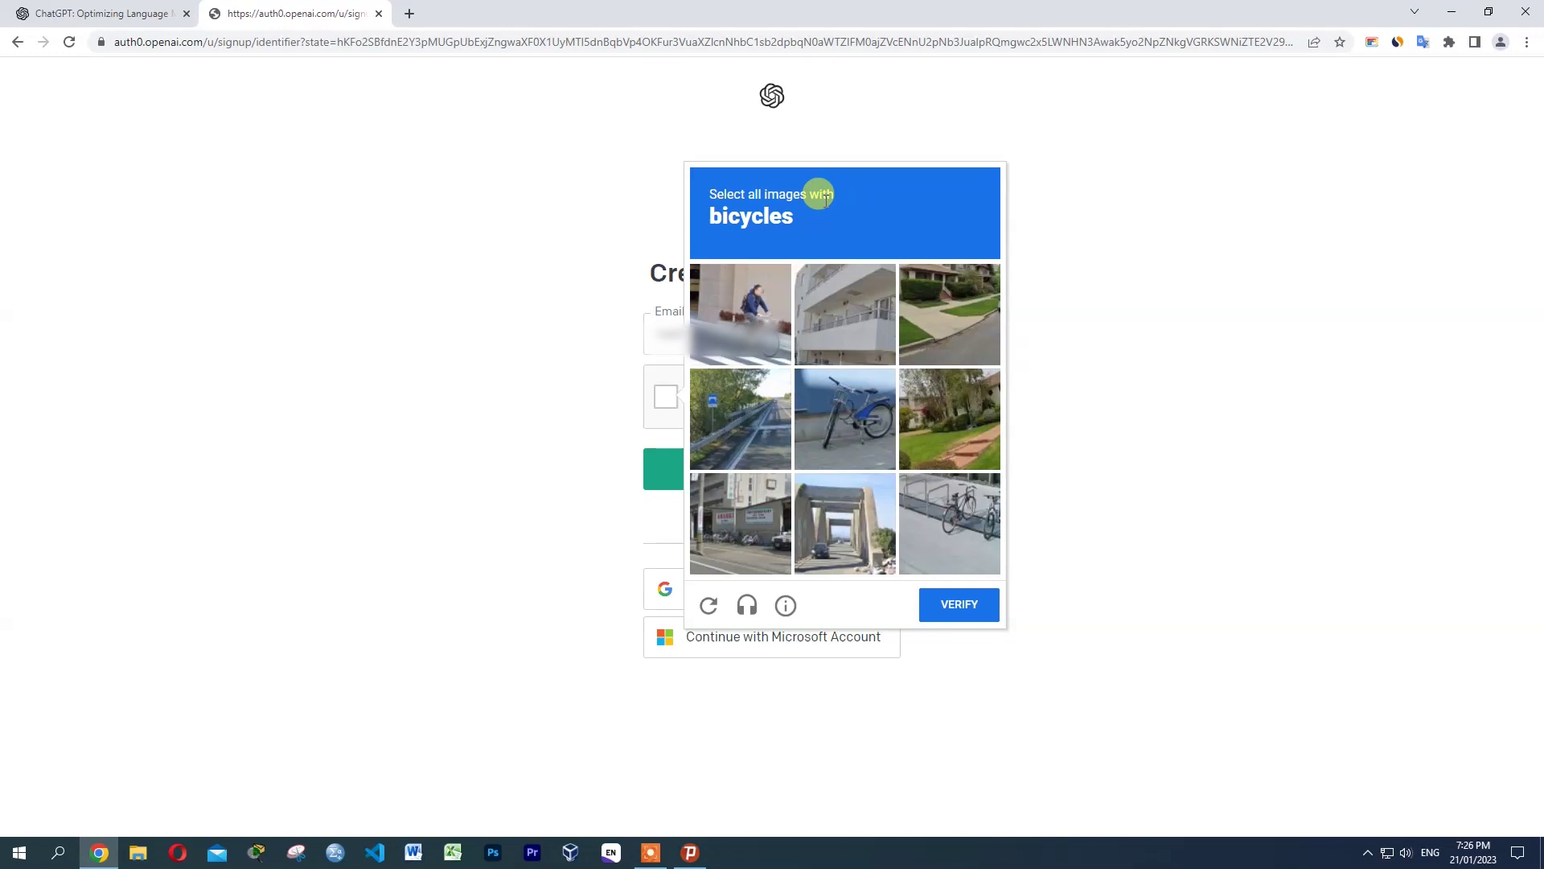
click(750, 321)
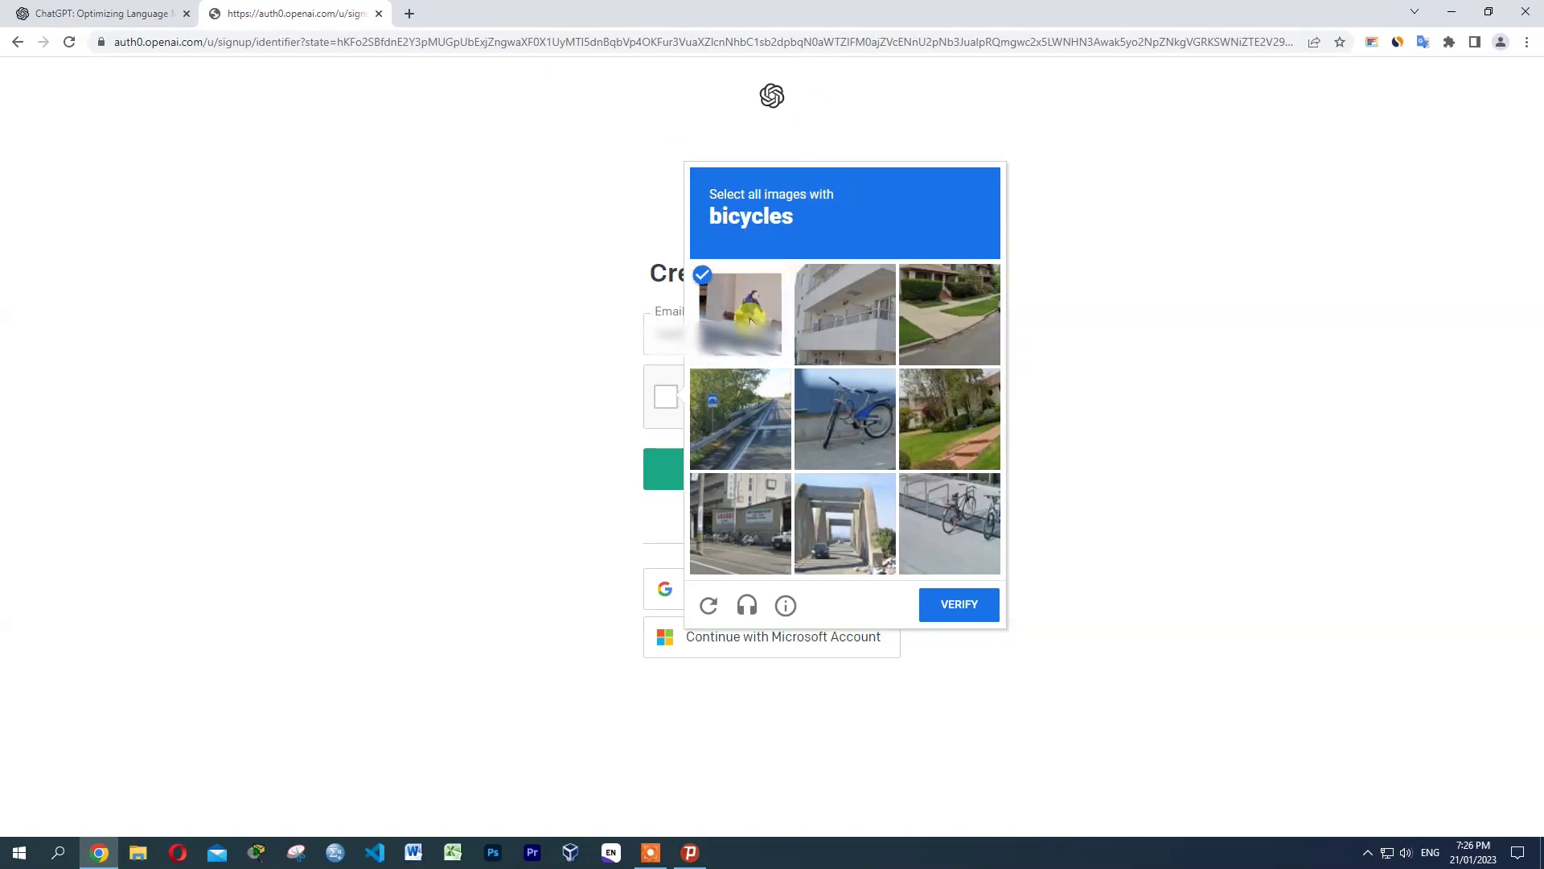
click(855, 418)
click(957, 513)
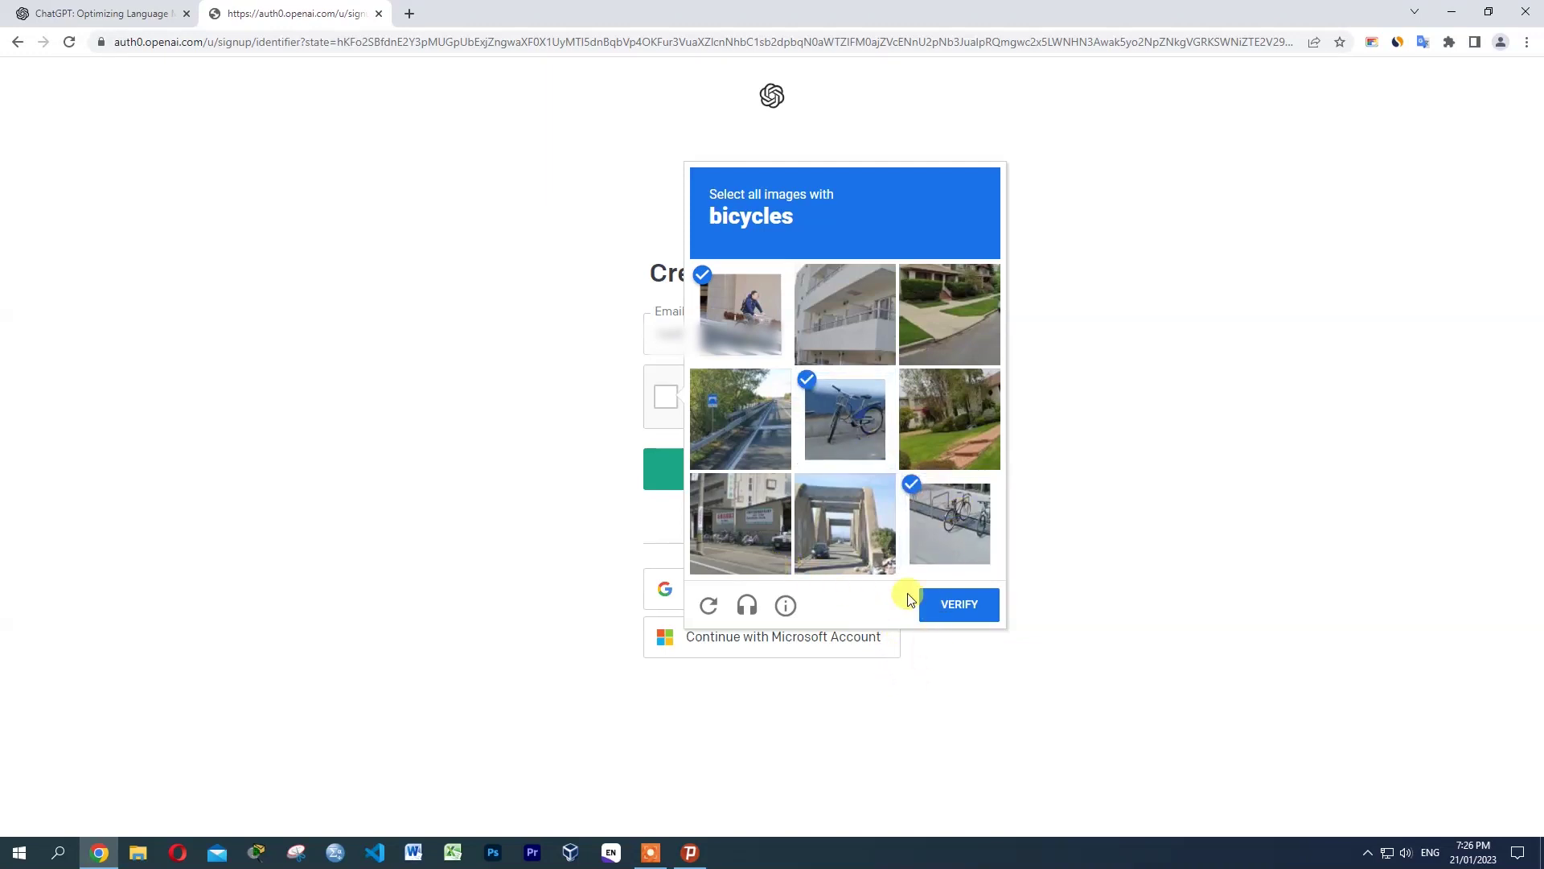
click(963, 605)
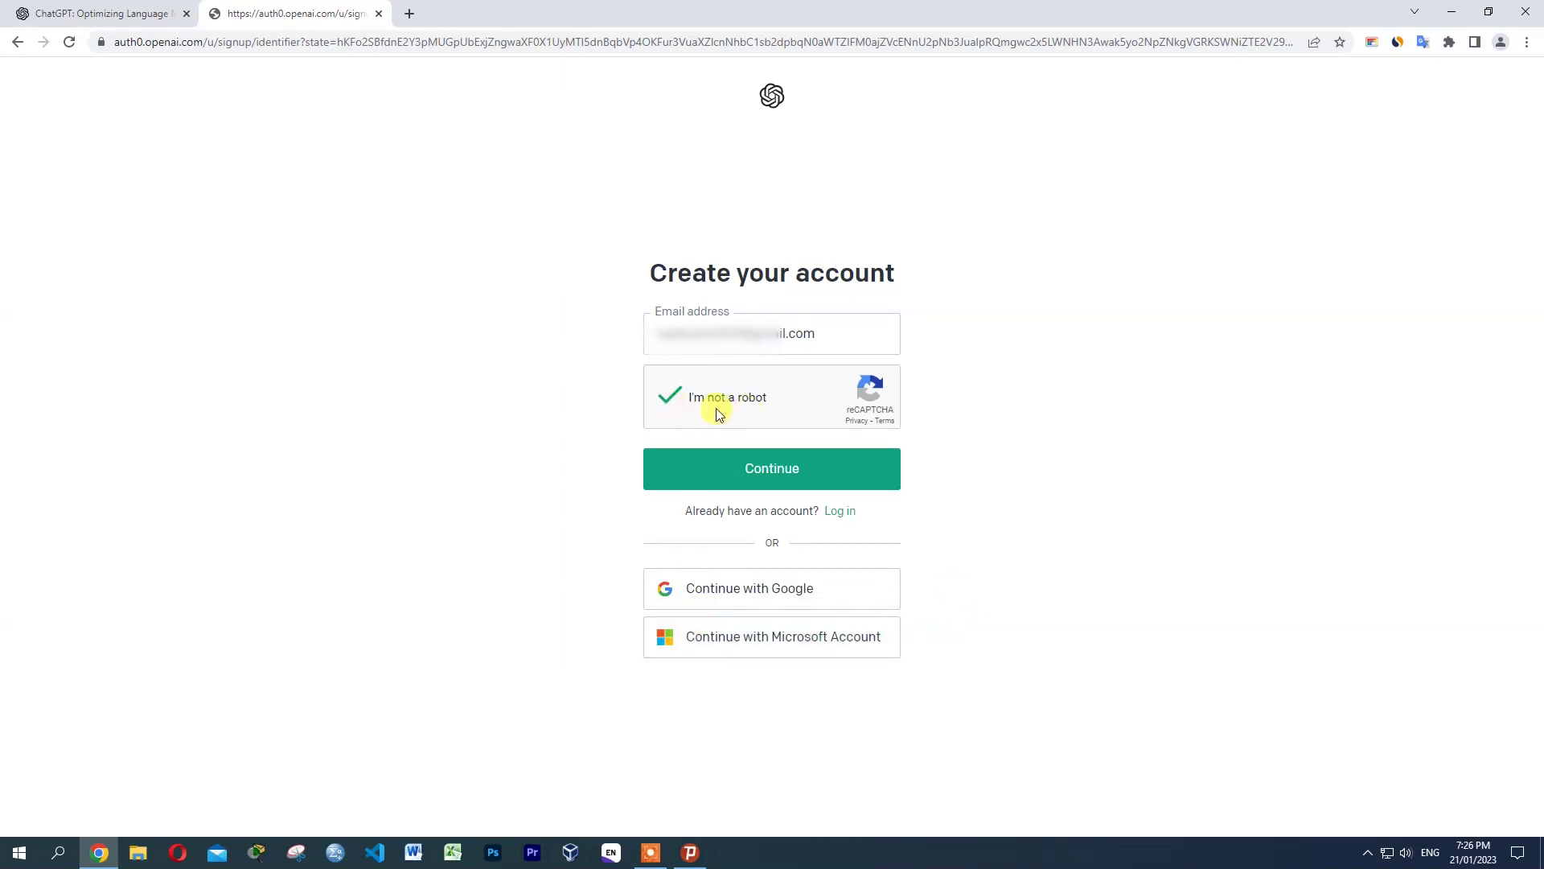
- Submit the e-mail, then enter an account password and continue to create the account
click(759, 475)
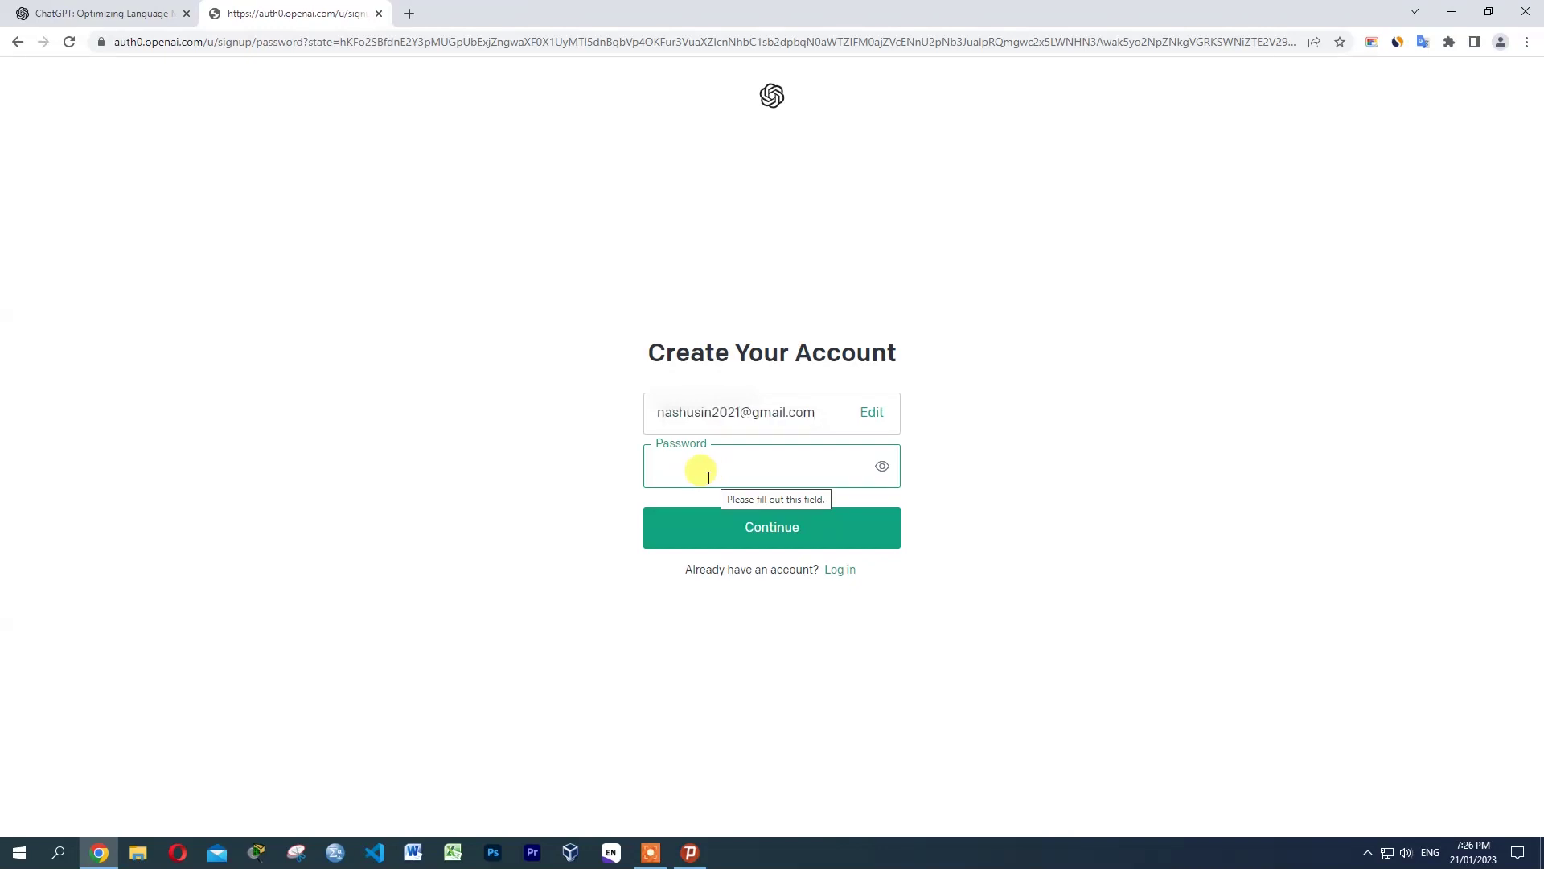
text(a)
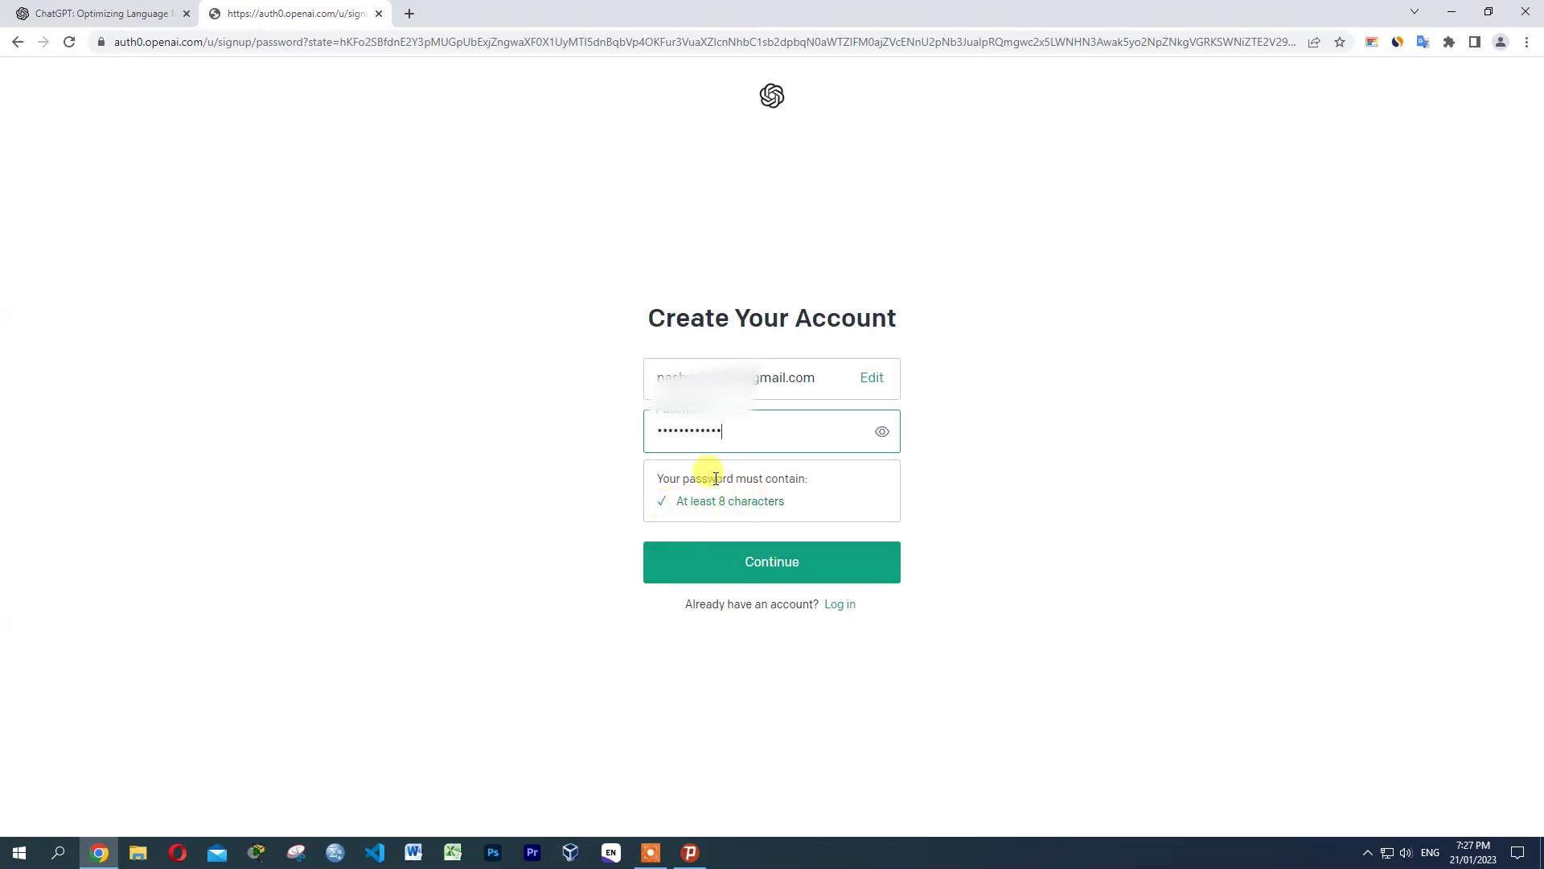
click(759, 559)
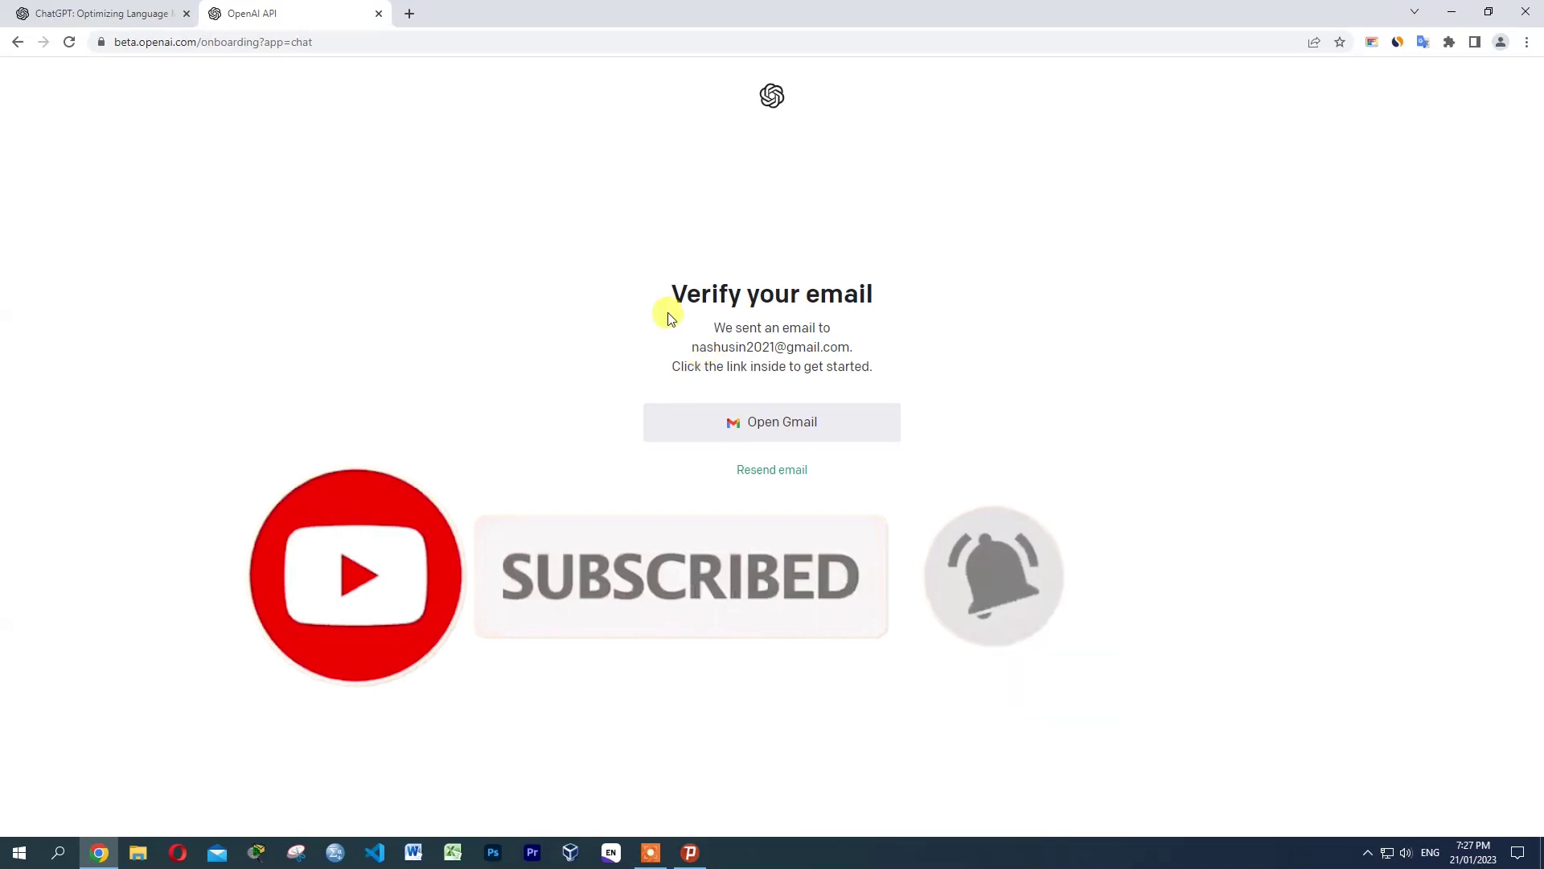
- Load gmail.com in a new browser tab to find the verification e-mail
click(409, 14)
text(gmail.com)
key(Return)
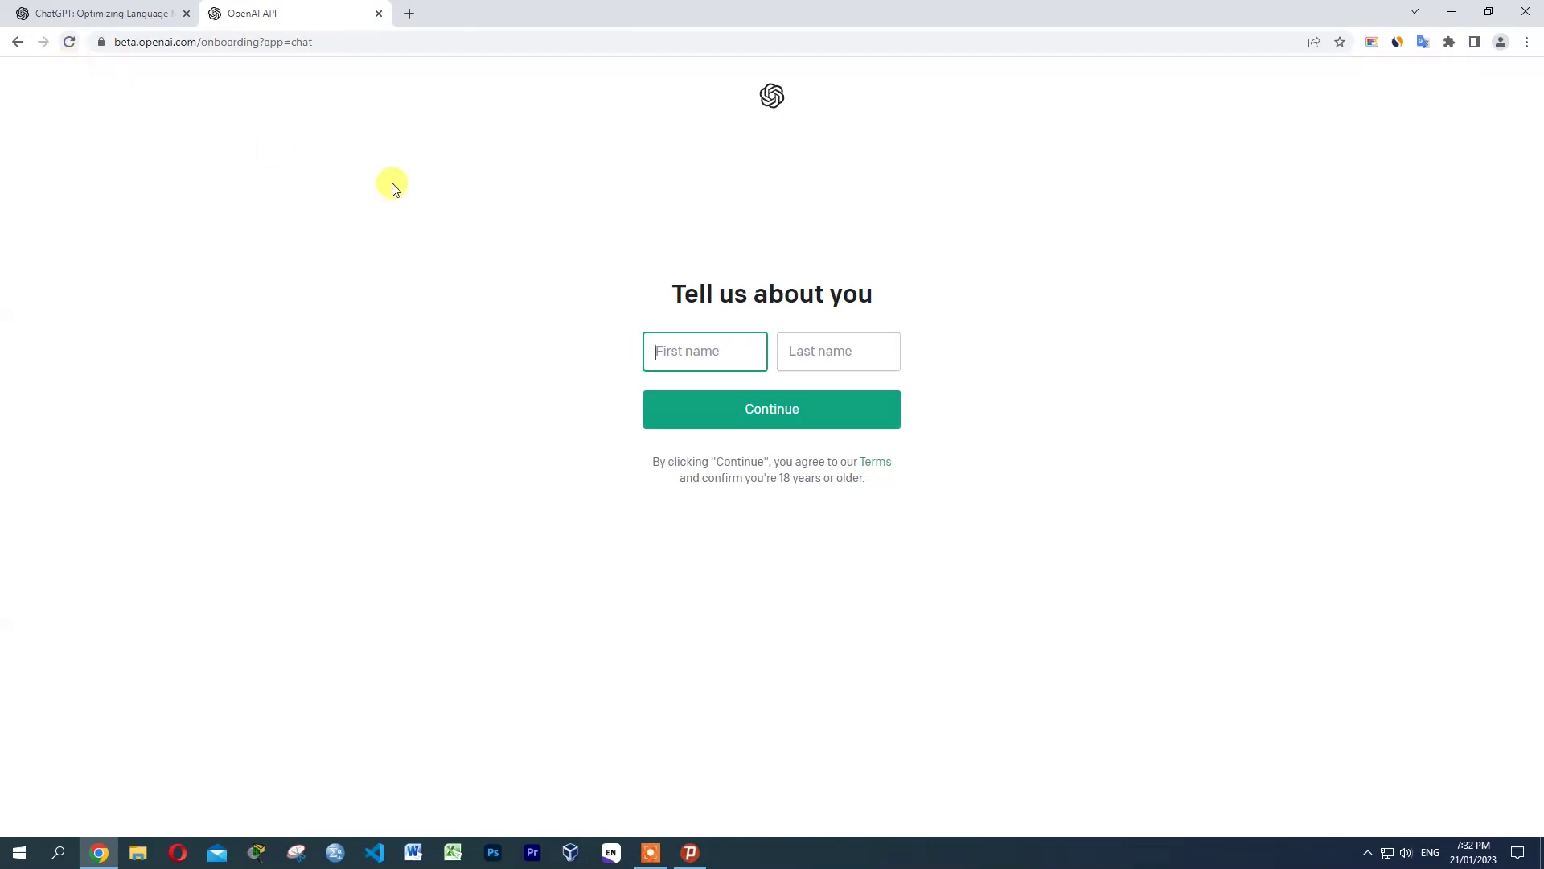
- Enter the user's first and last name and continue to phone verification
text(Nas)
click(792, 342)
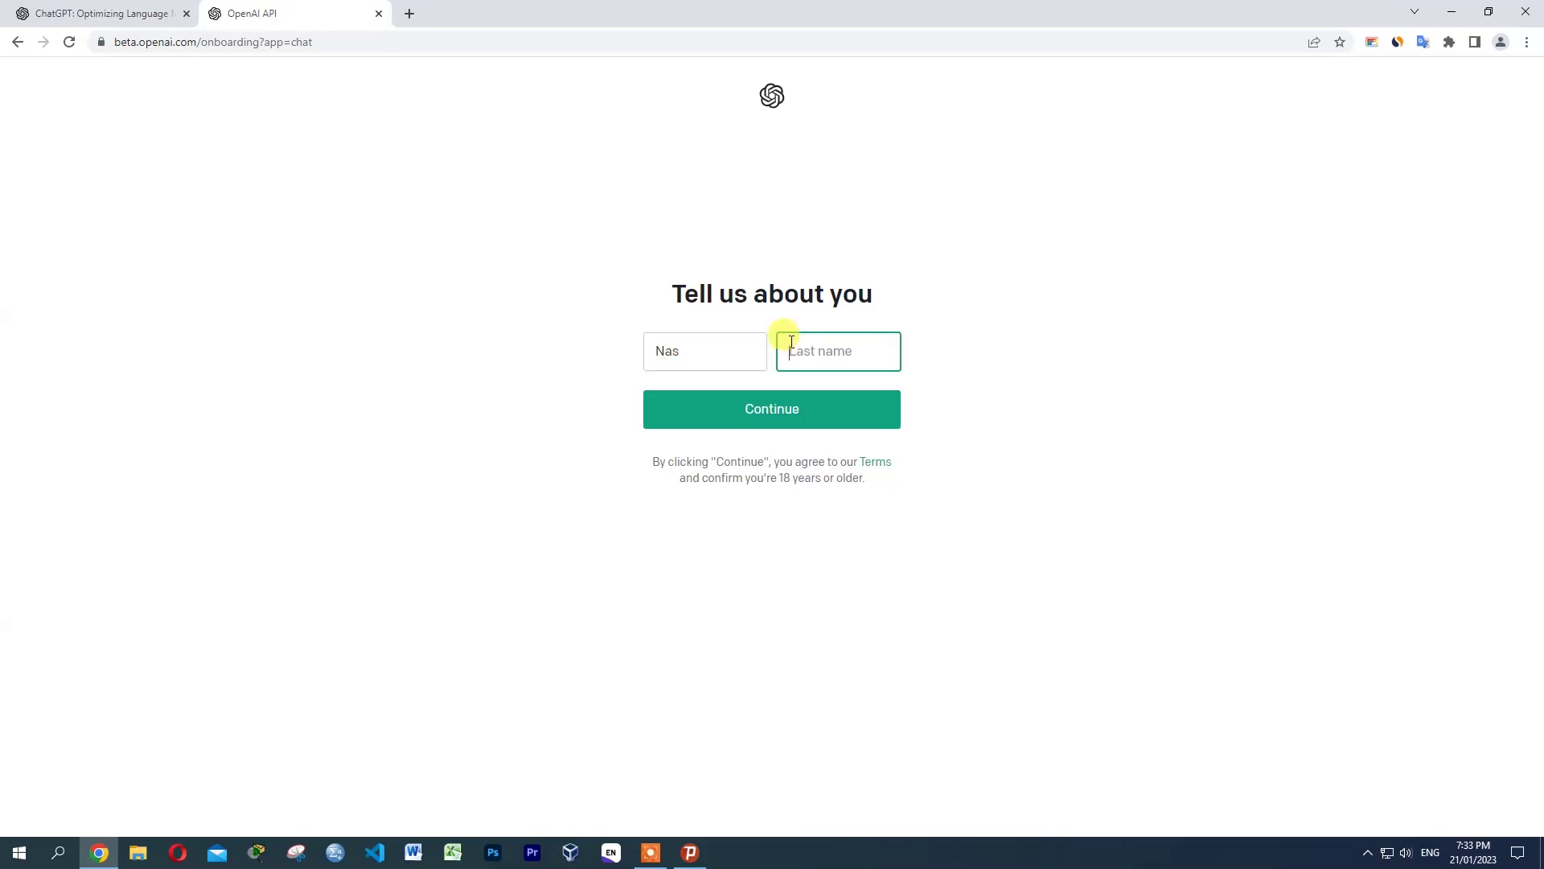
text(Tech)
click(806, 407)
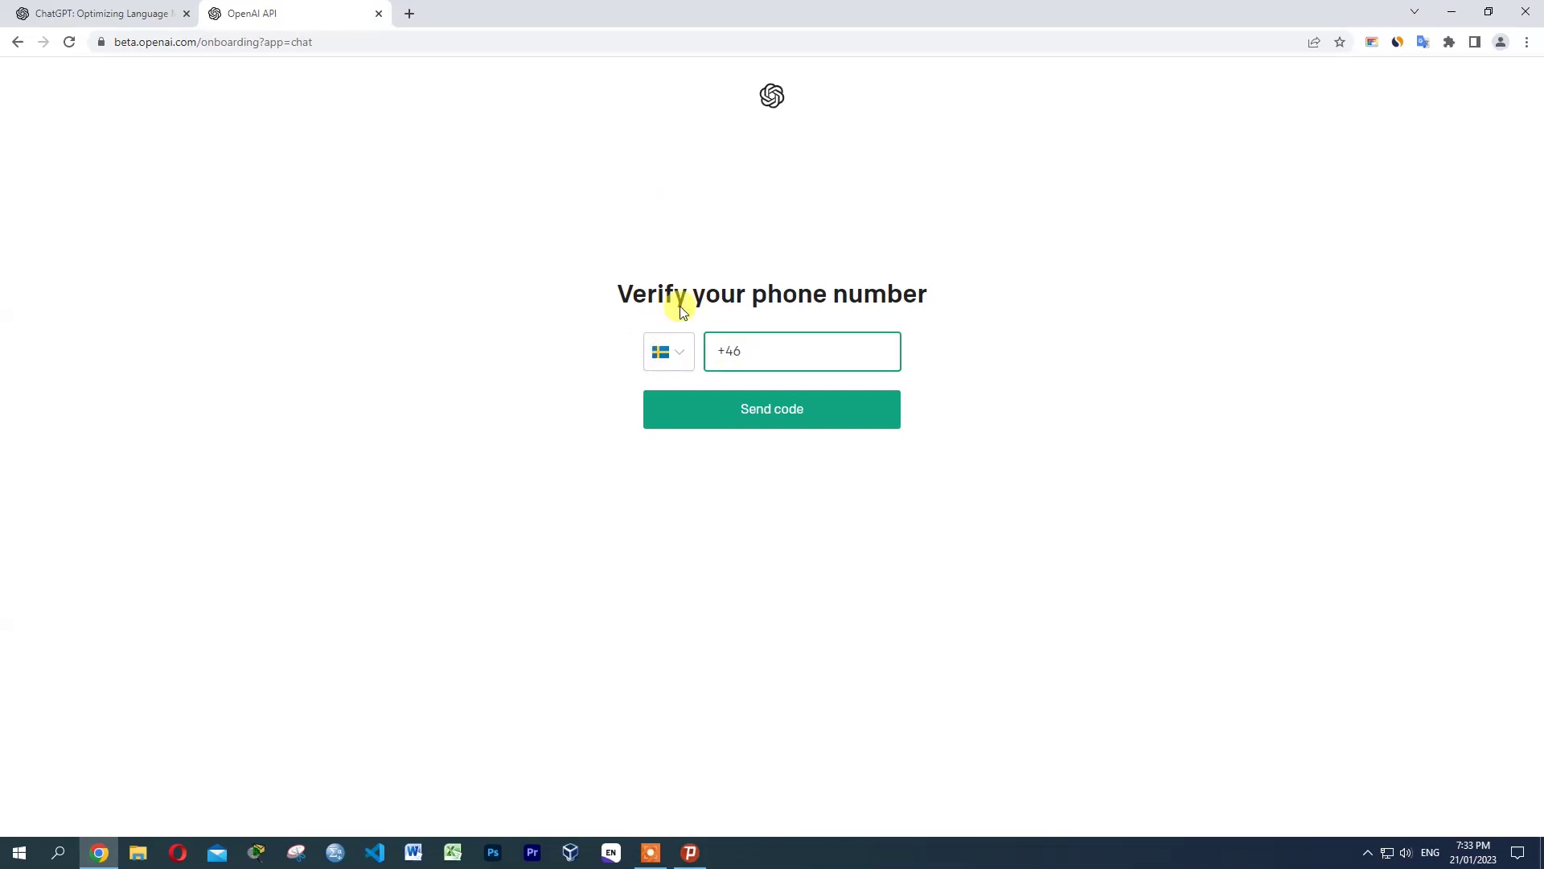
- Load the GetFreeSMSNumber site in a new tab from the address-bar suggestions
click(408, 14)
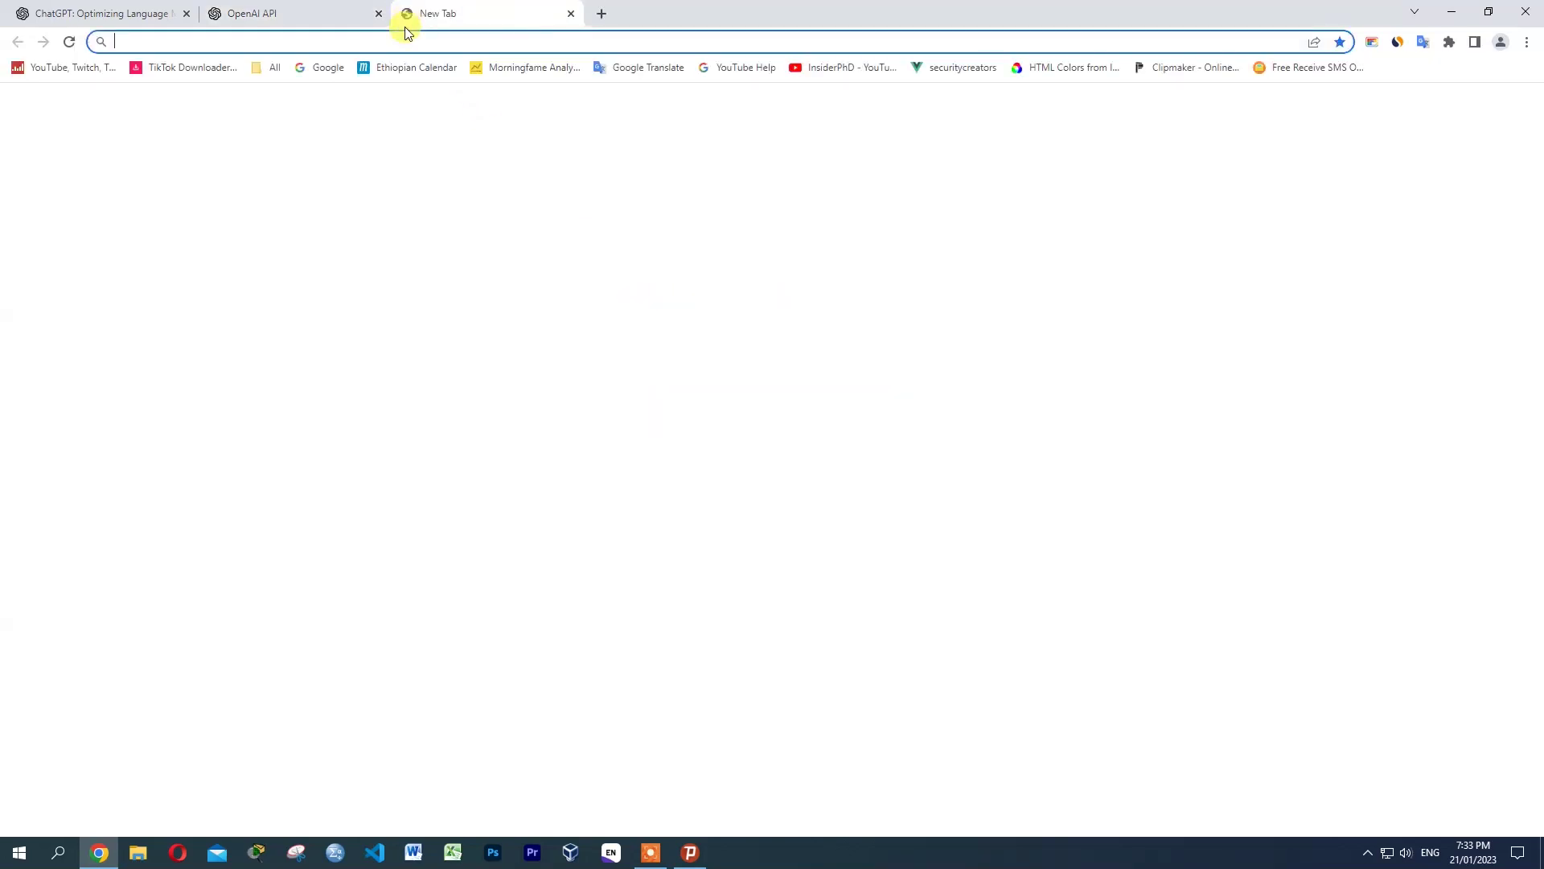
text(free)
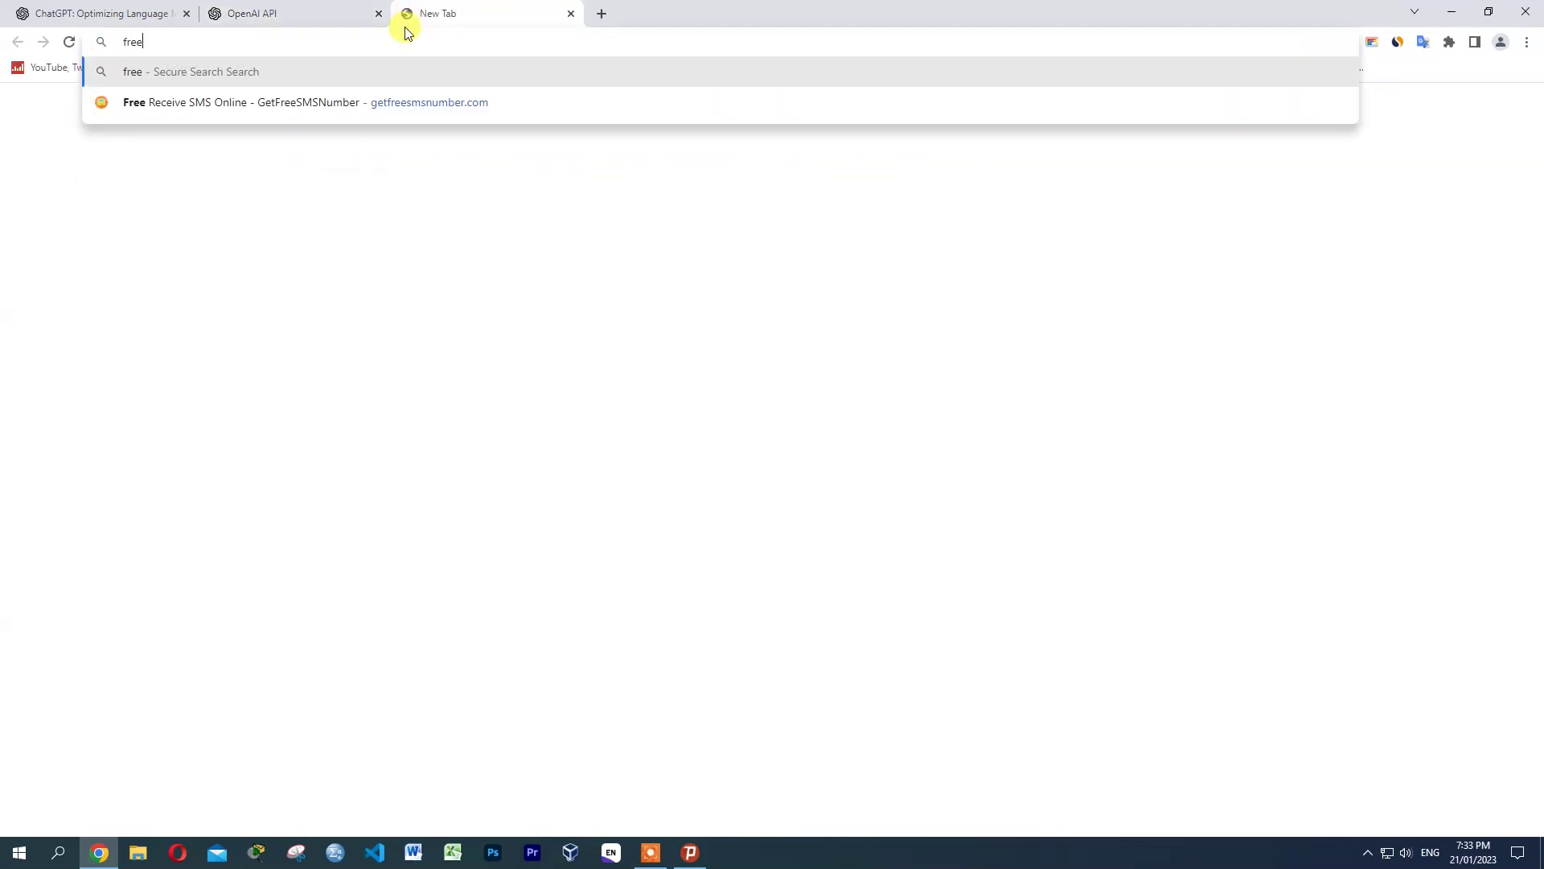
key(Down)
key(Return)
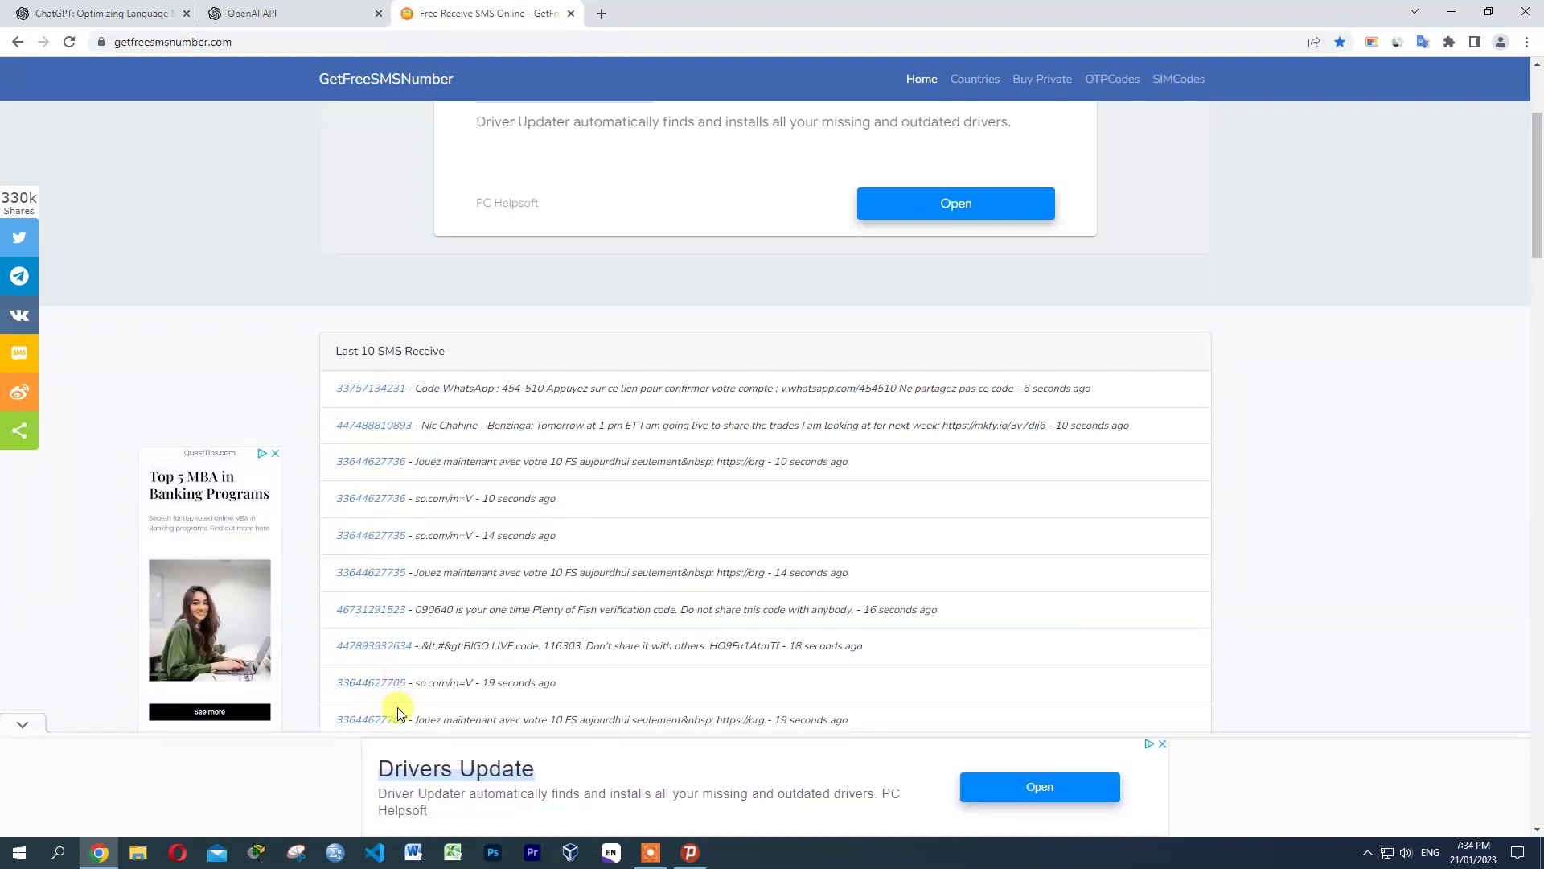
- Copy a Swedish +46 number from the SMS list and bring it to ChatGPT's phone field
drag(408, 609, 350, 609)
right_click(350, 609)
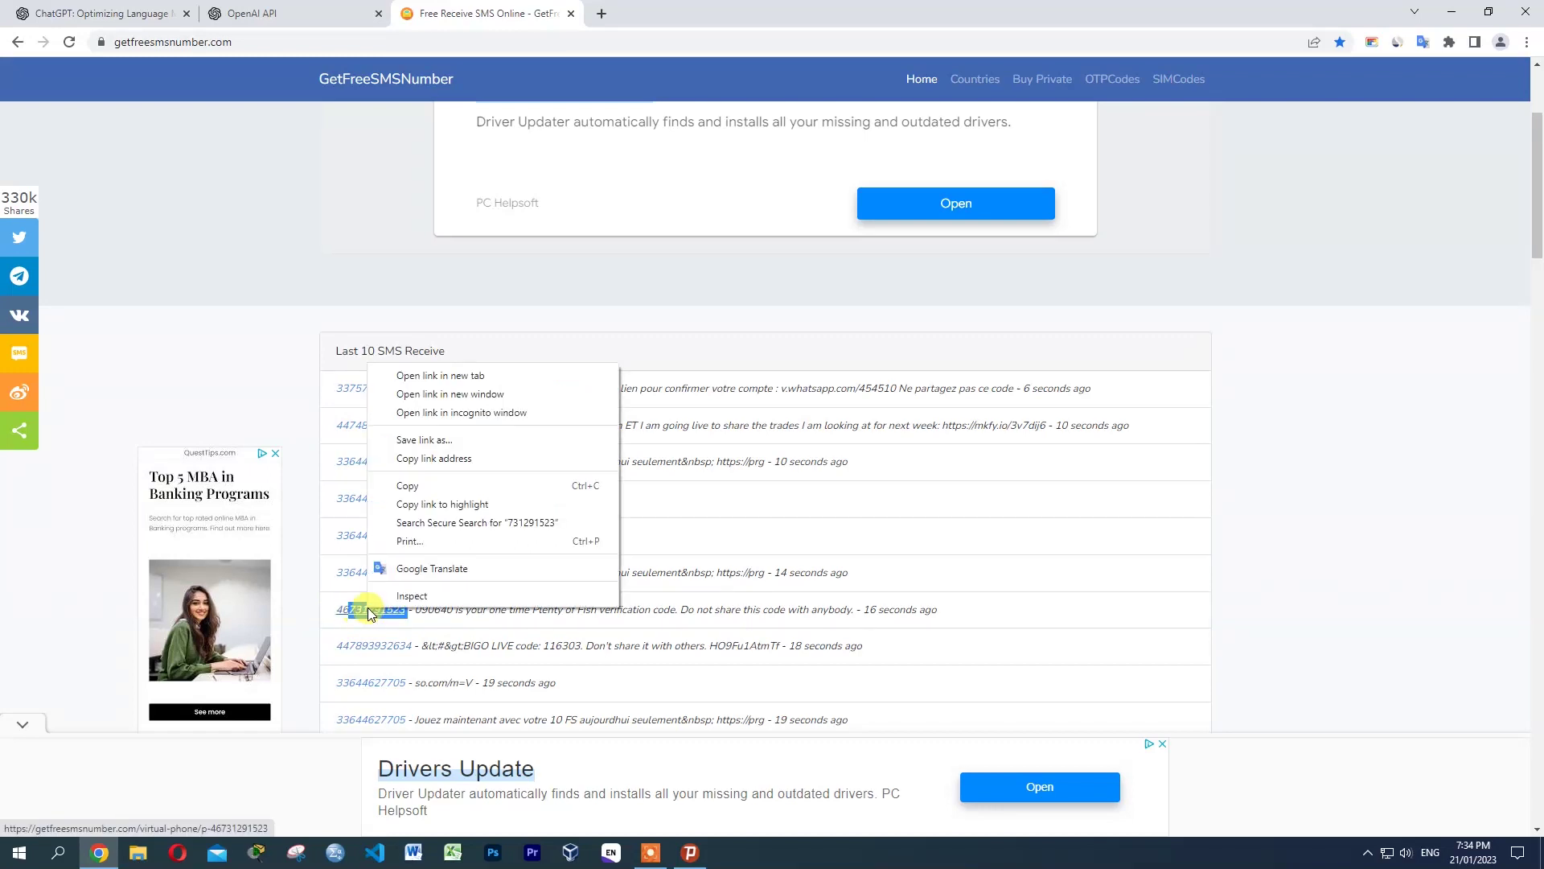
click(423, 482)
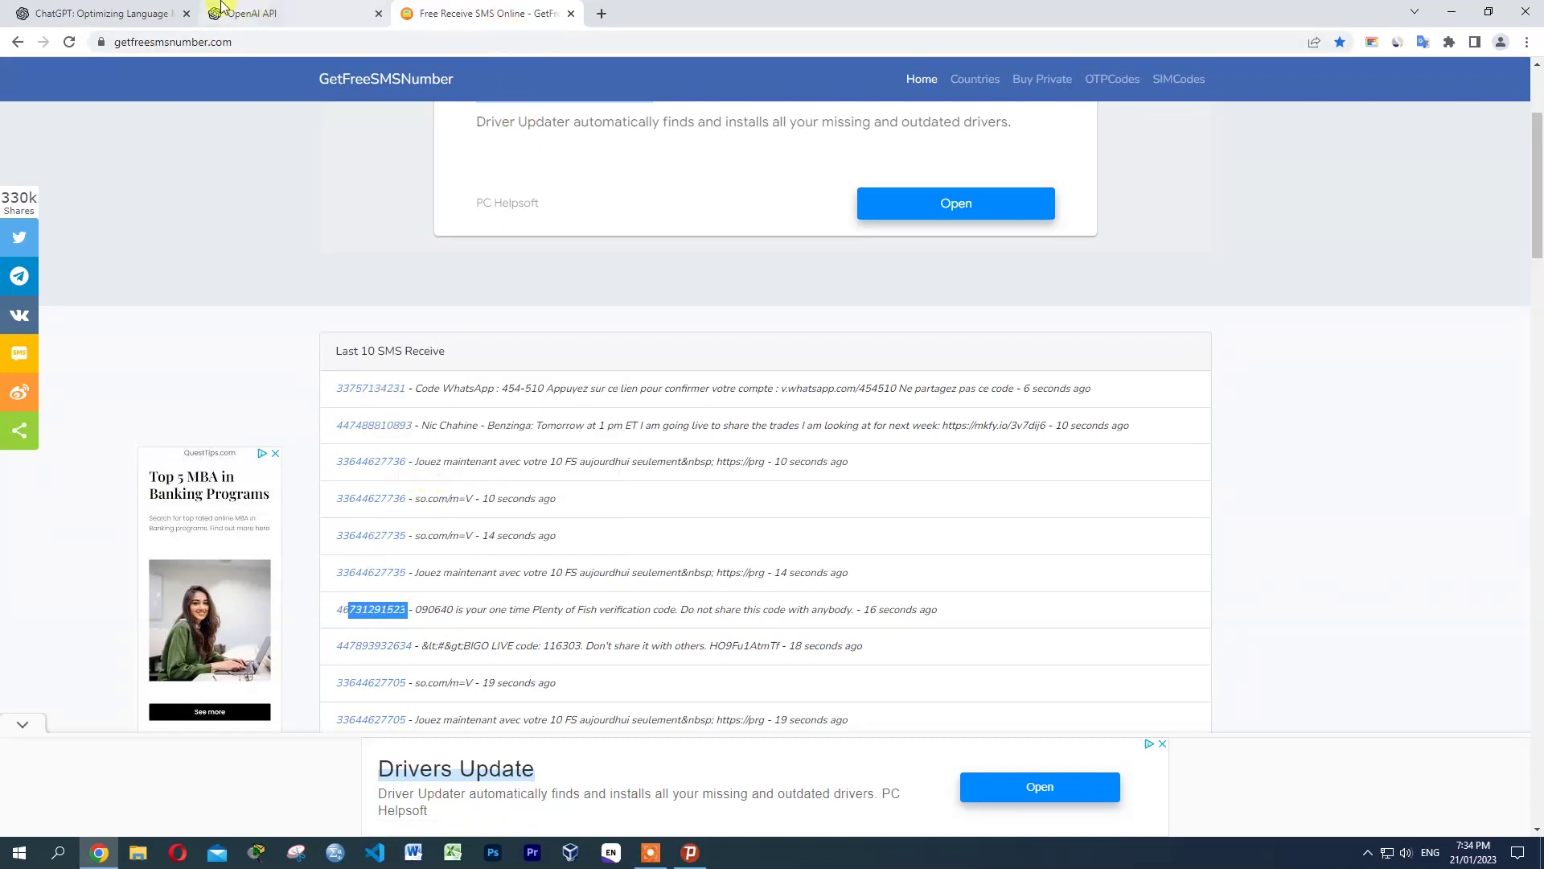
click(252, 14)
right_click(823, 354)
- Paste the Swedish number and request a code, which fails with a maximum-accounts error
click(863, 481)
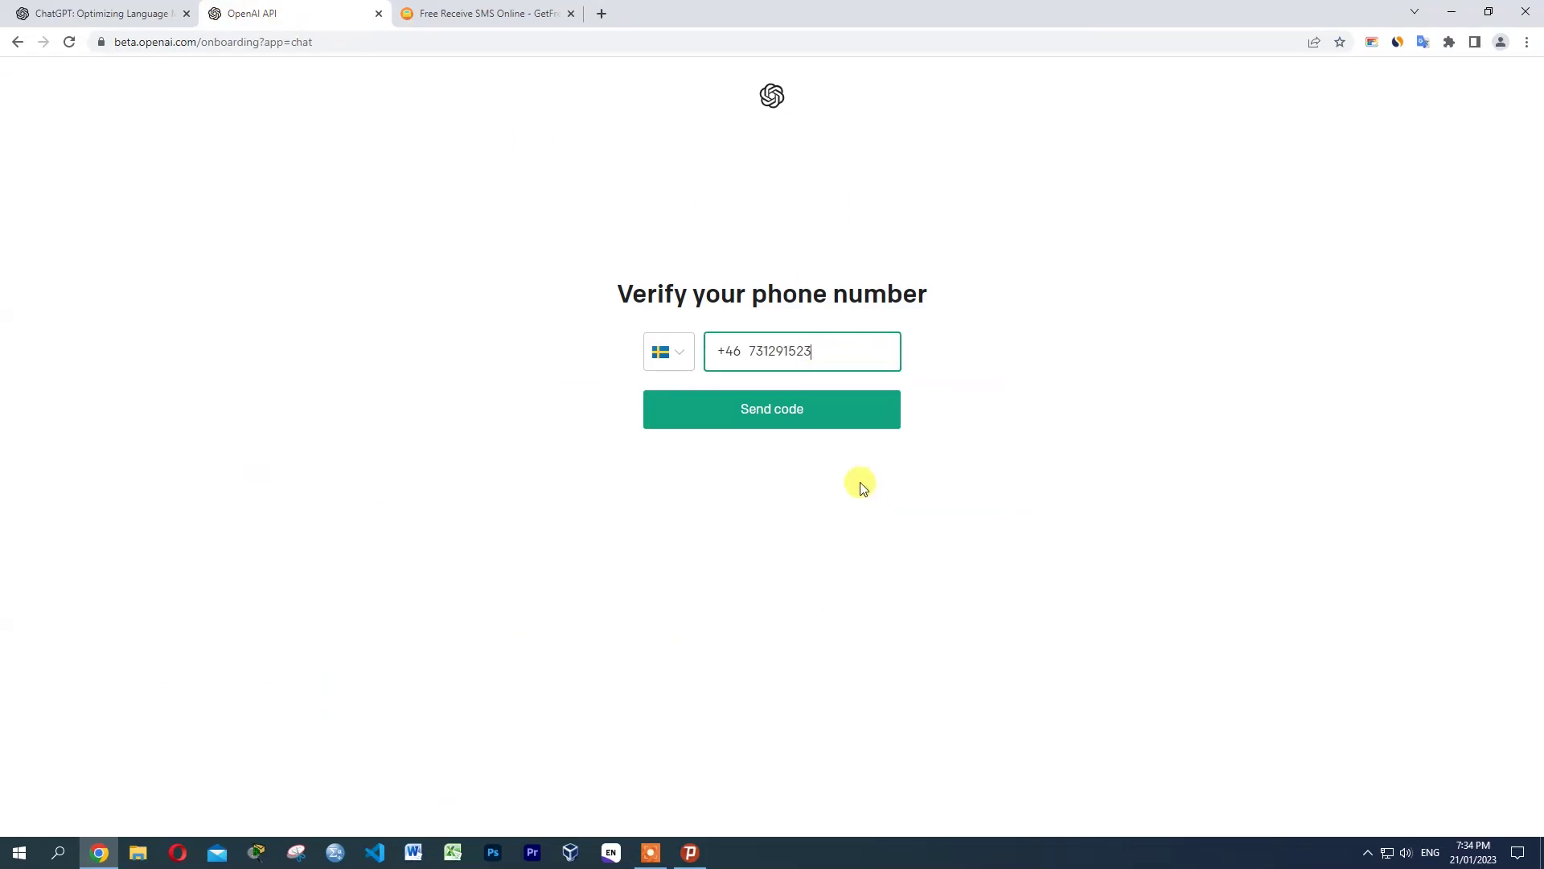
click(777, 406)
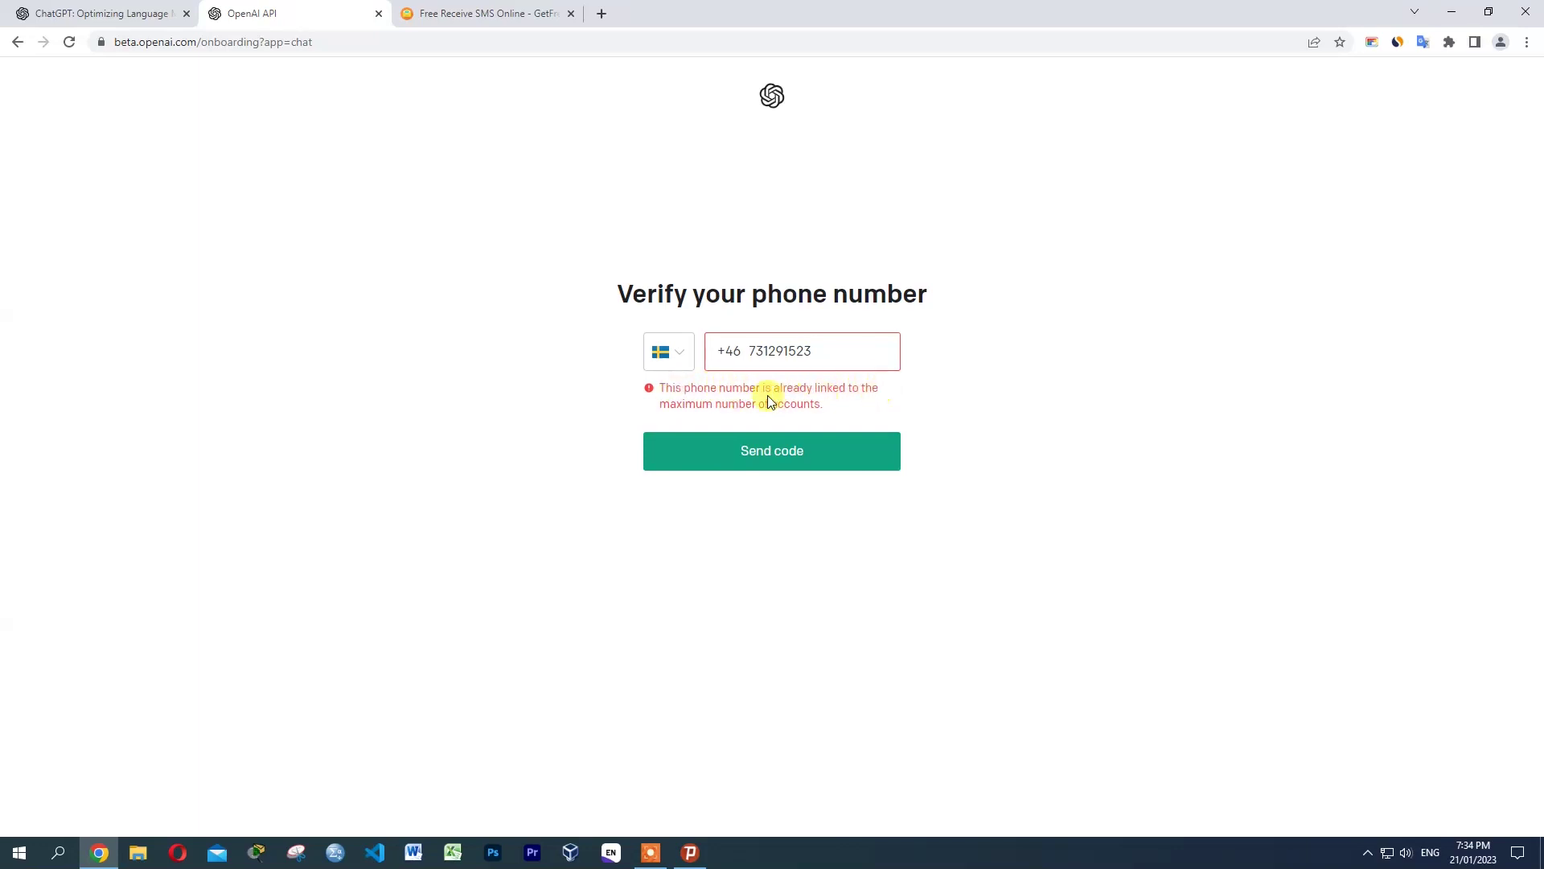
drag(662, 404, 827, 404)
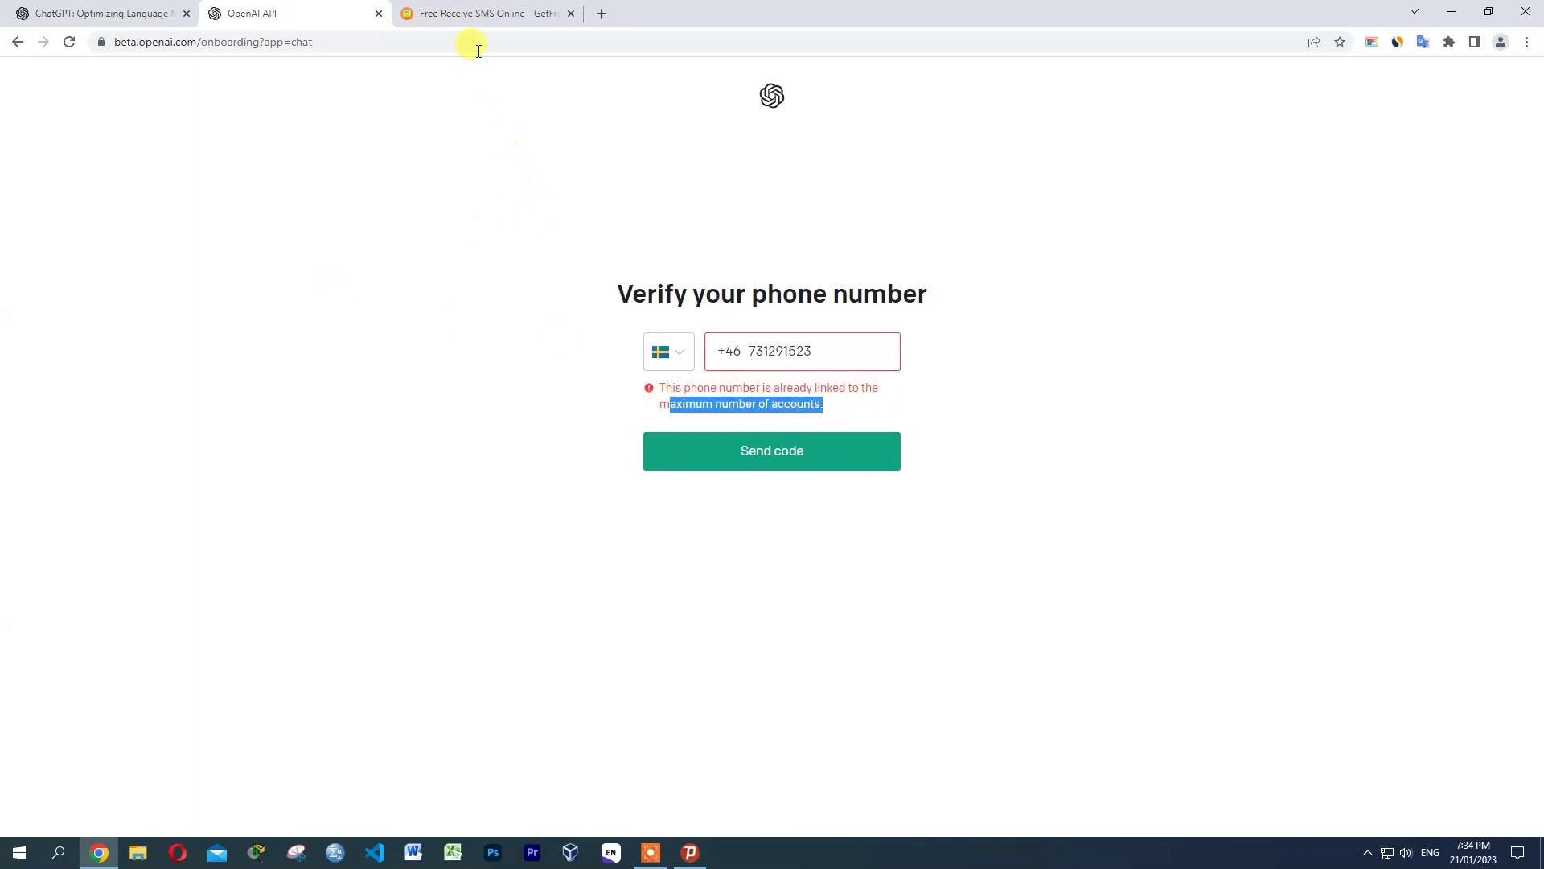
click(475, 14)
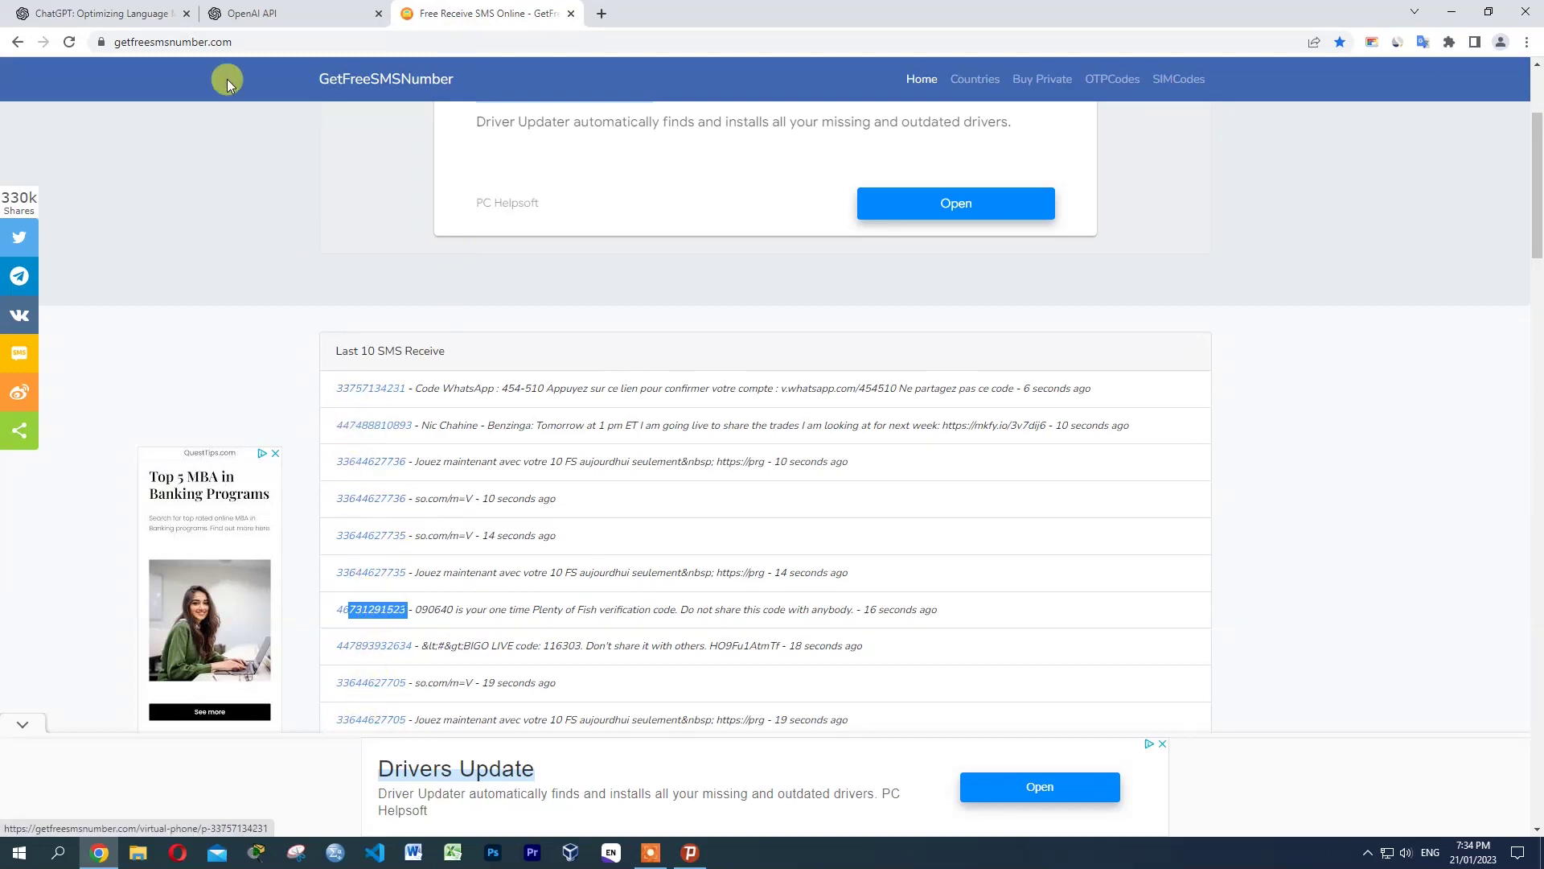
- Reload the SMS list, recopy the last-row phone number, and select ChatGPT's incomplete phone entry
click(70, 43)
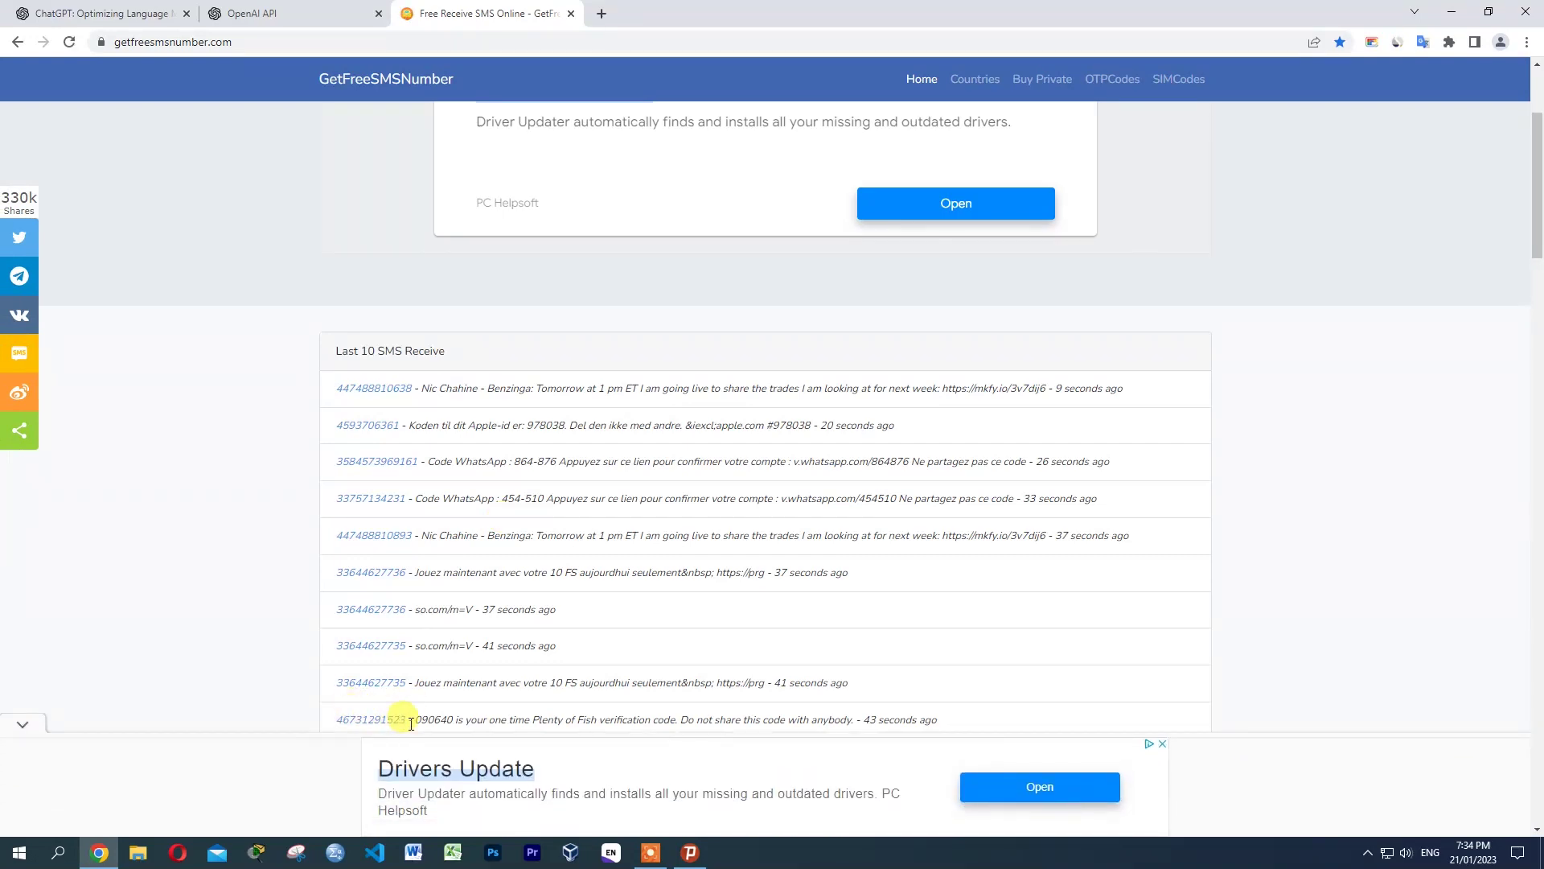
drag(410, 722, 337, 722)
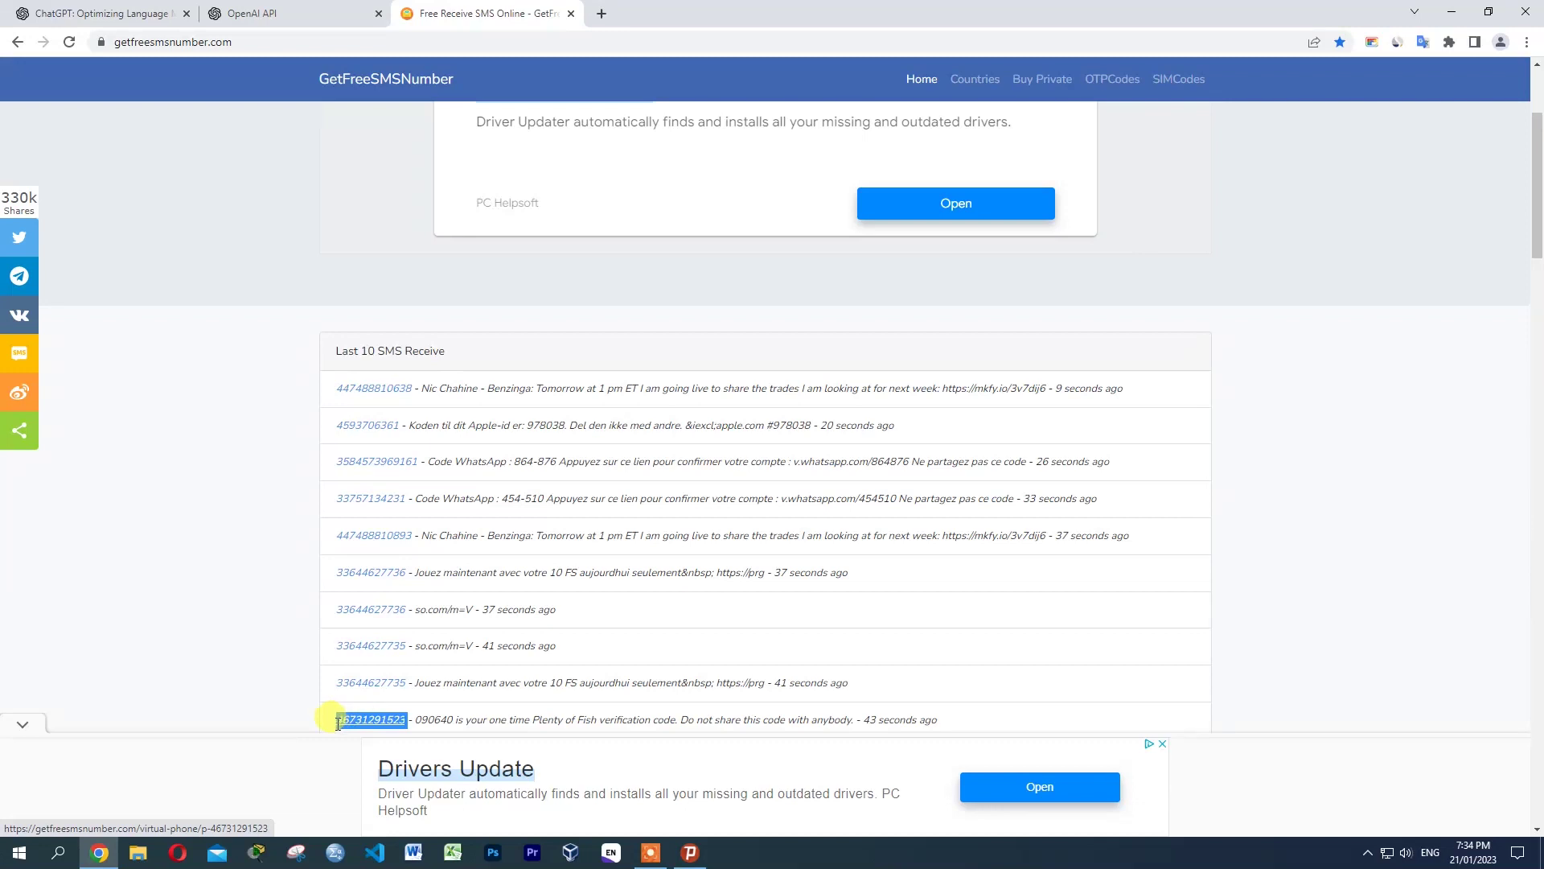
right_click(360, 724)
click(417, 600)
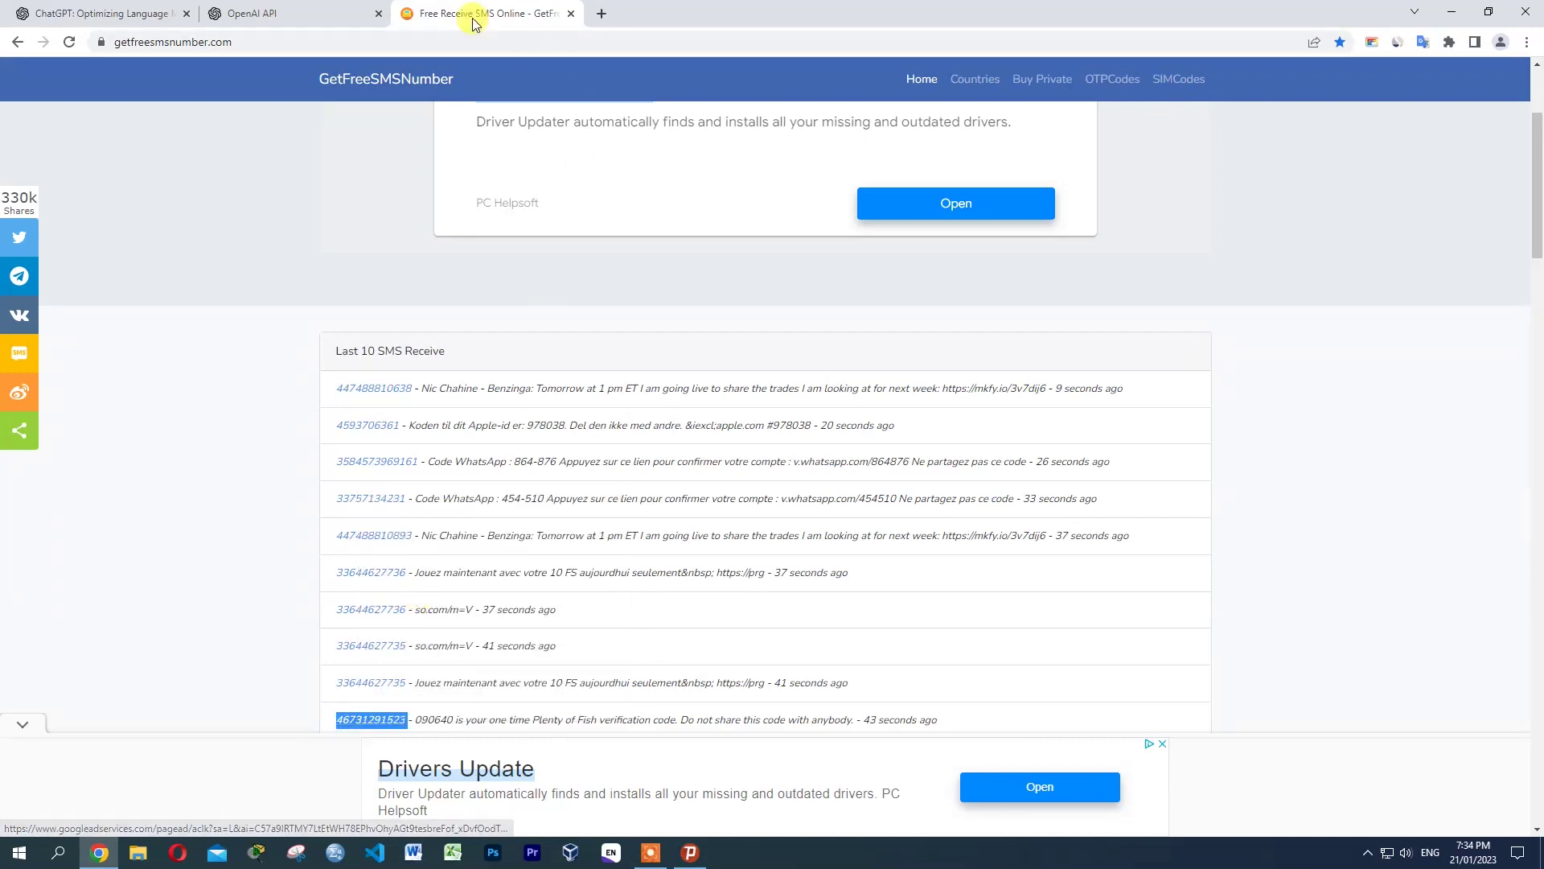
click(329, 14)
drag(813, 351, 749, 351)
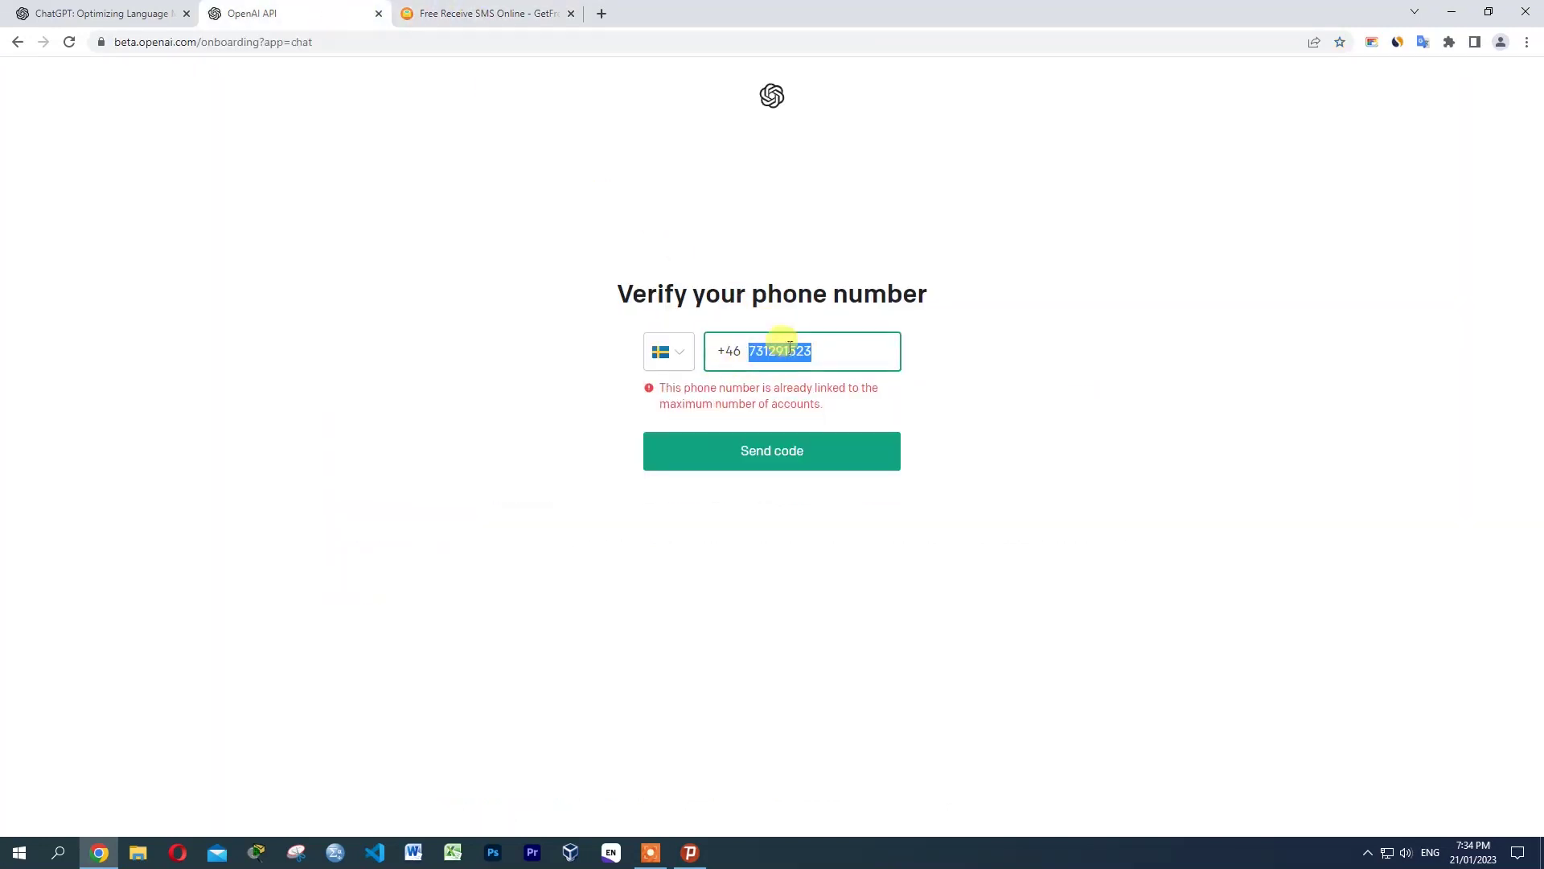
- Paste the full +46 number into the phone field and request the SMS verification code
right_click(789, 348)
click(837, 441)
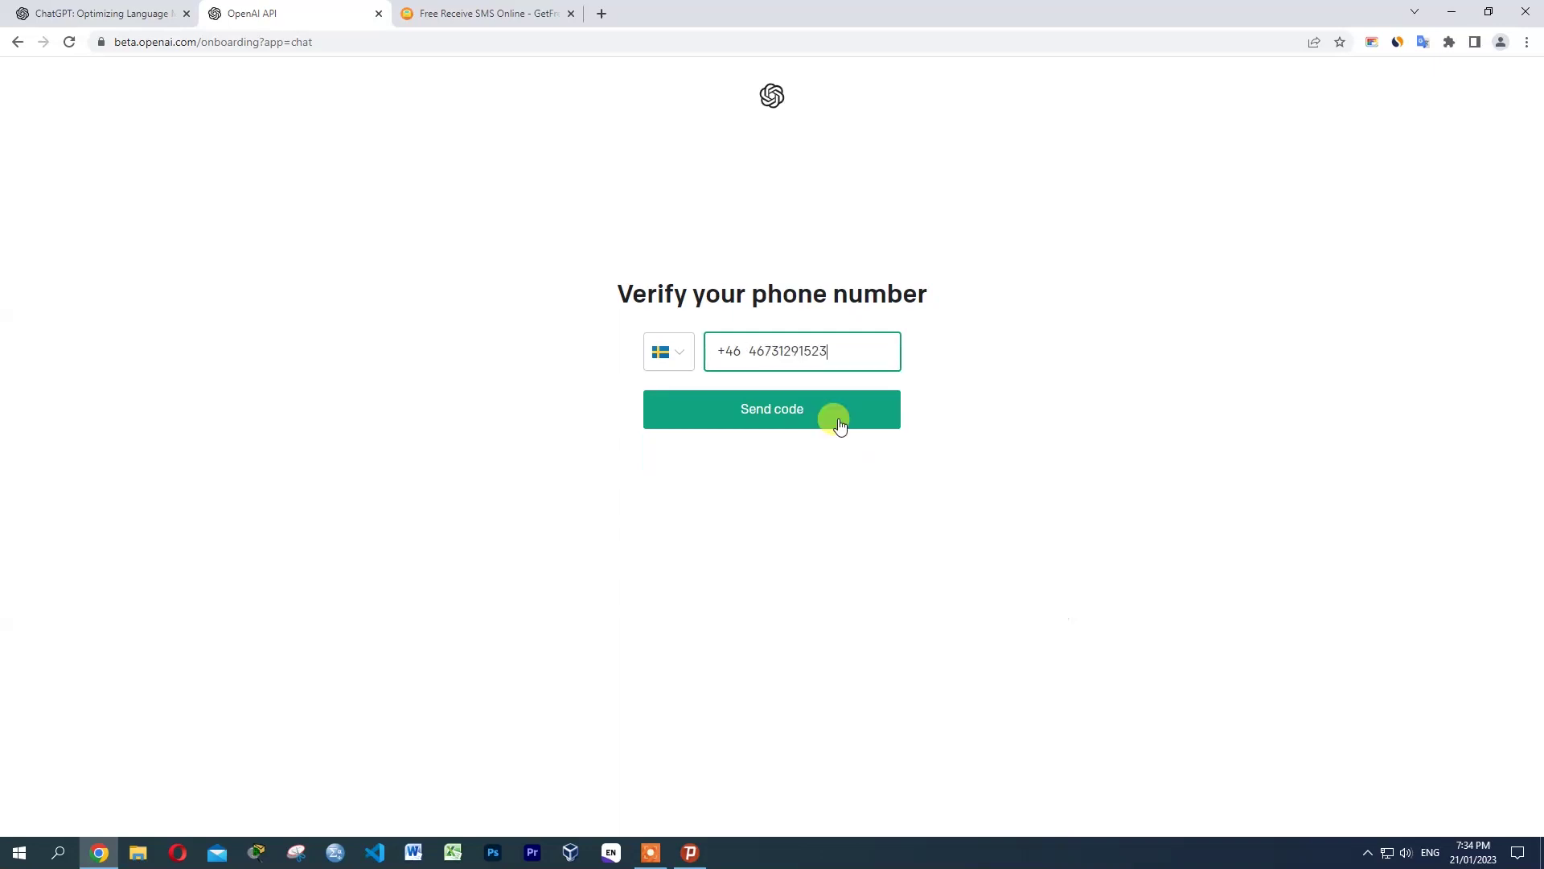
click(797, 418)
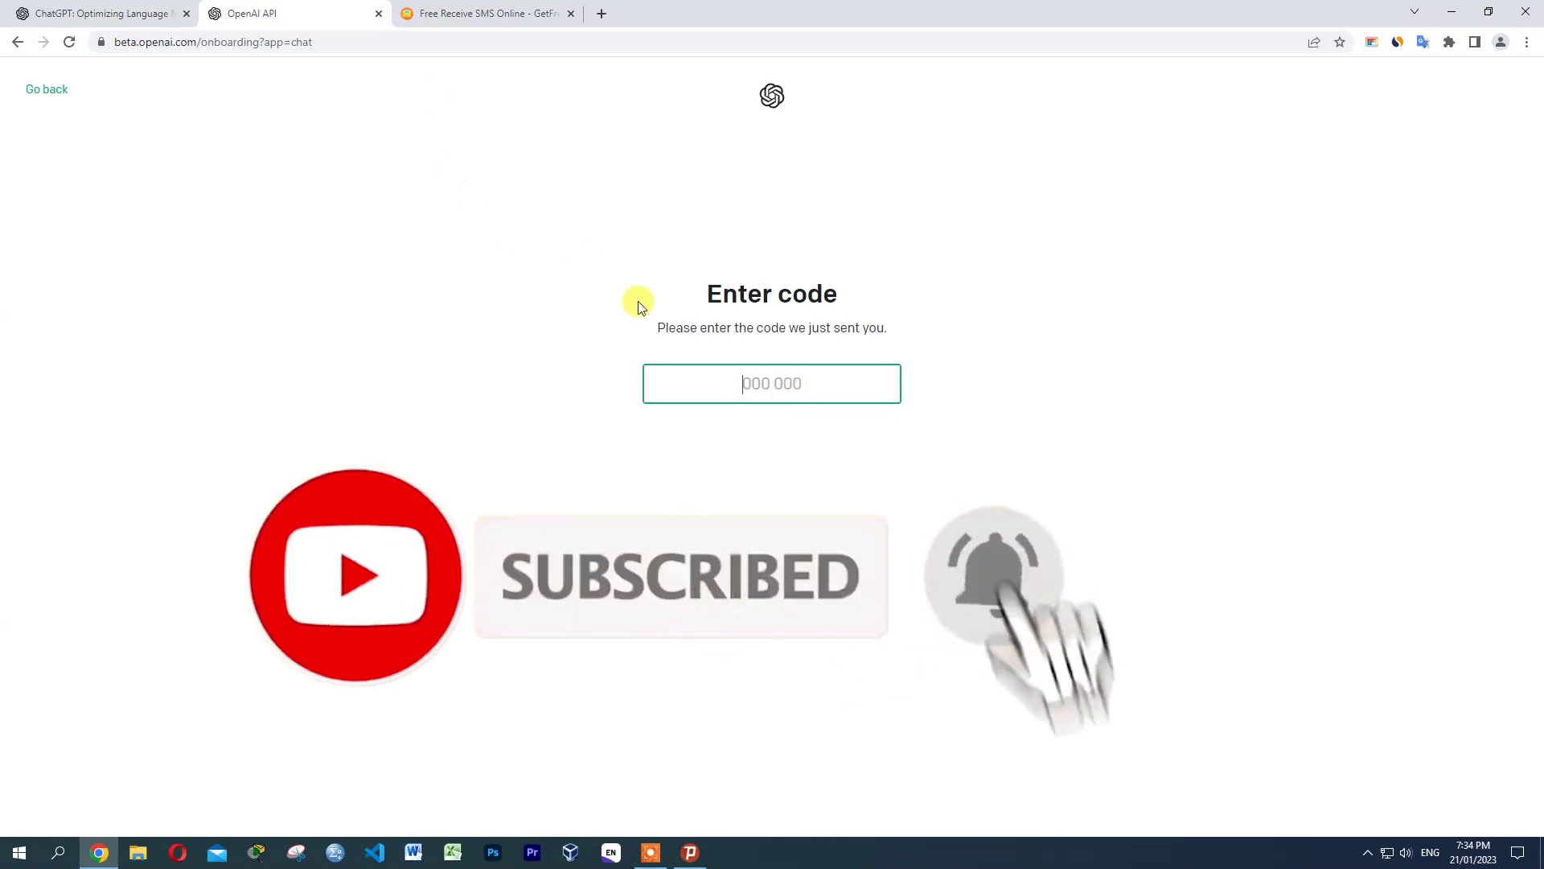
click(456, 13)
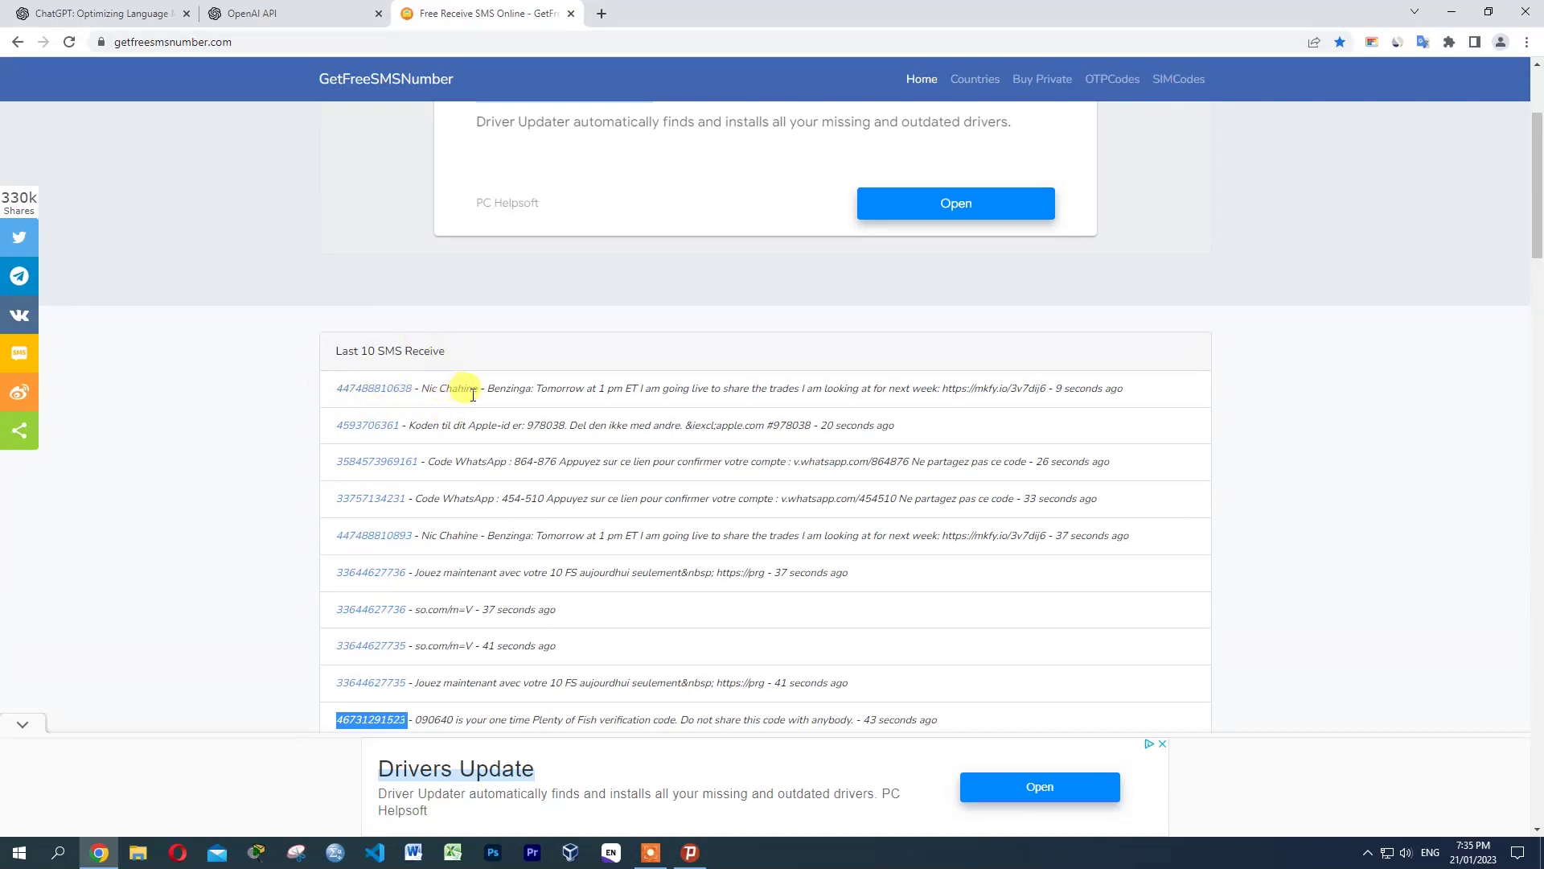
- Reload the SMS list and copy the six-digit OpenAI verification code
click(70, 42)
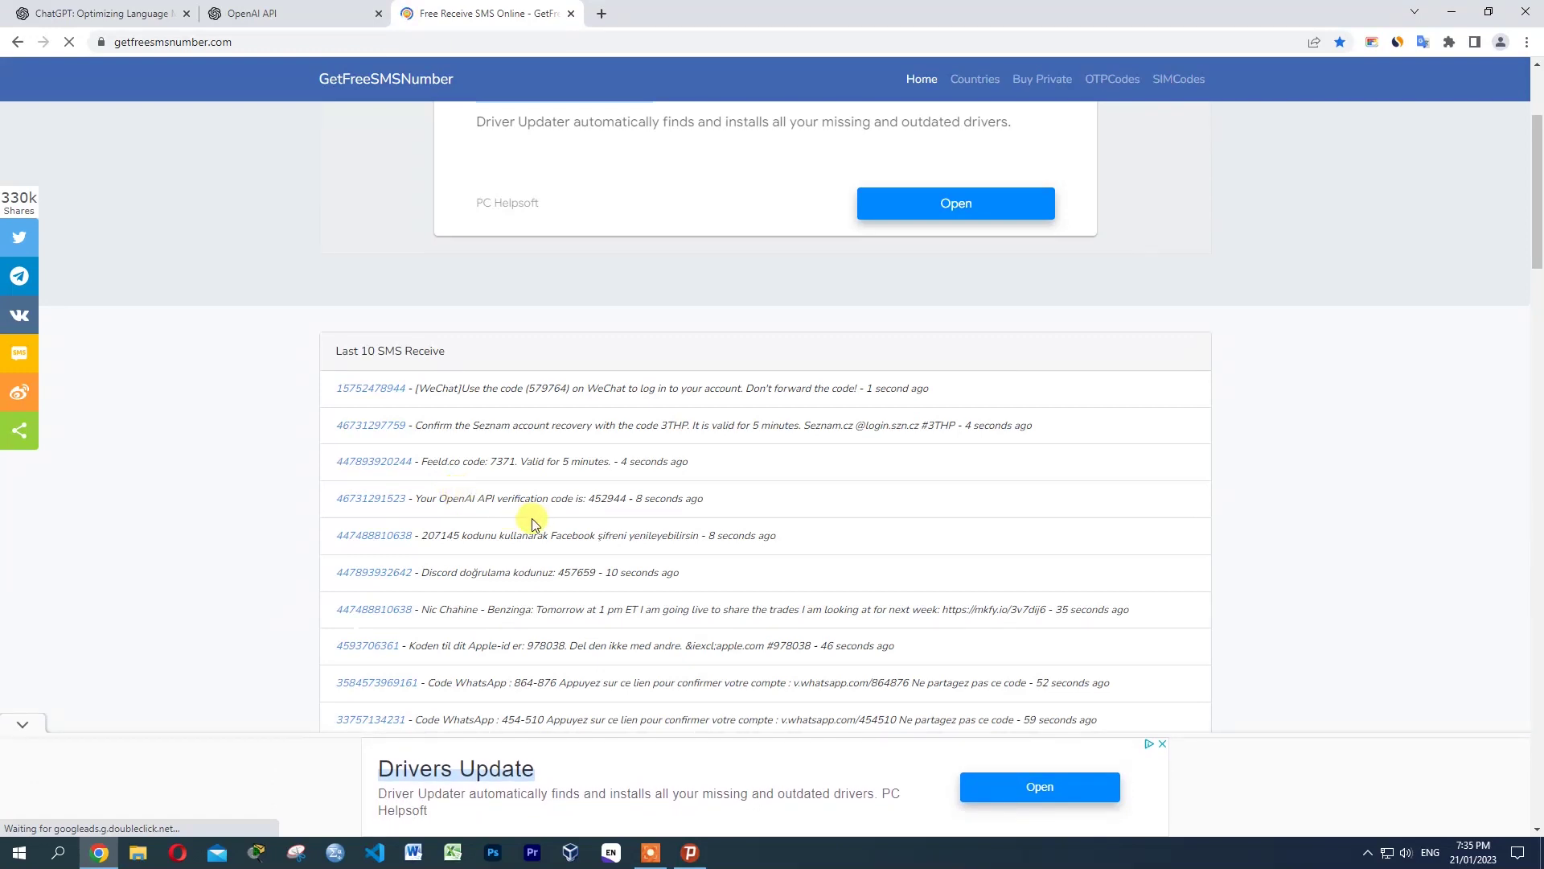
drag(415, 498, 583, 513)
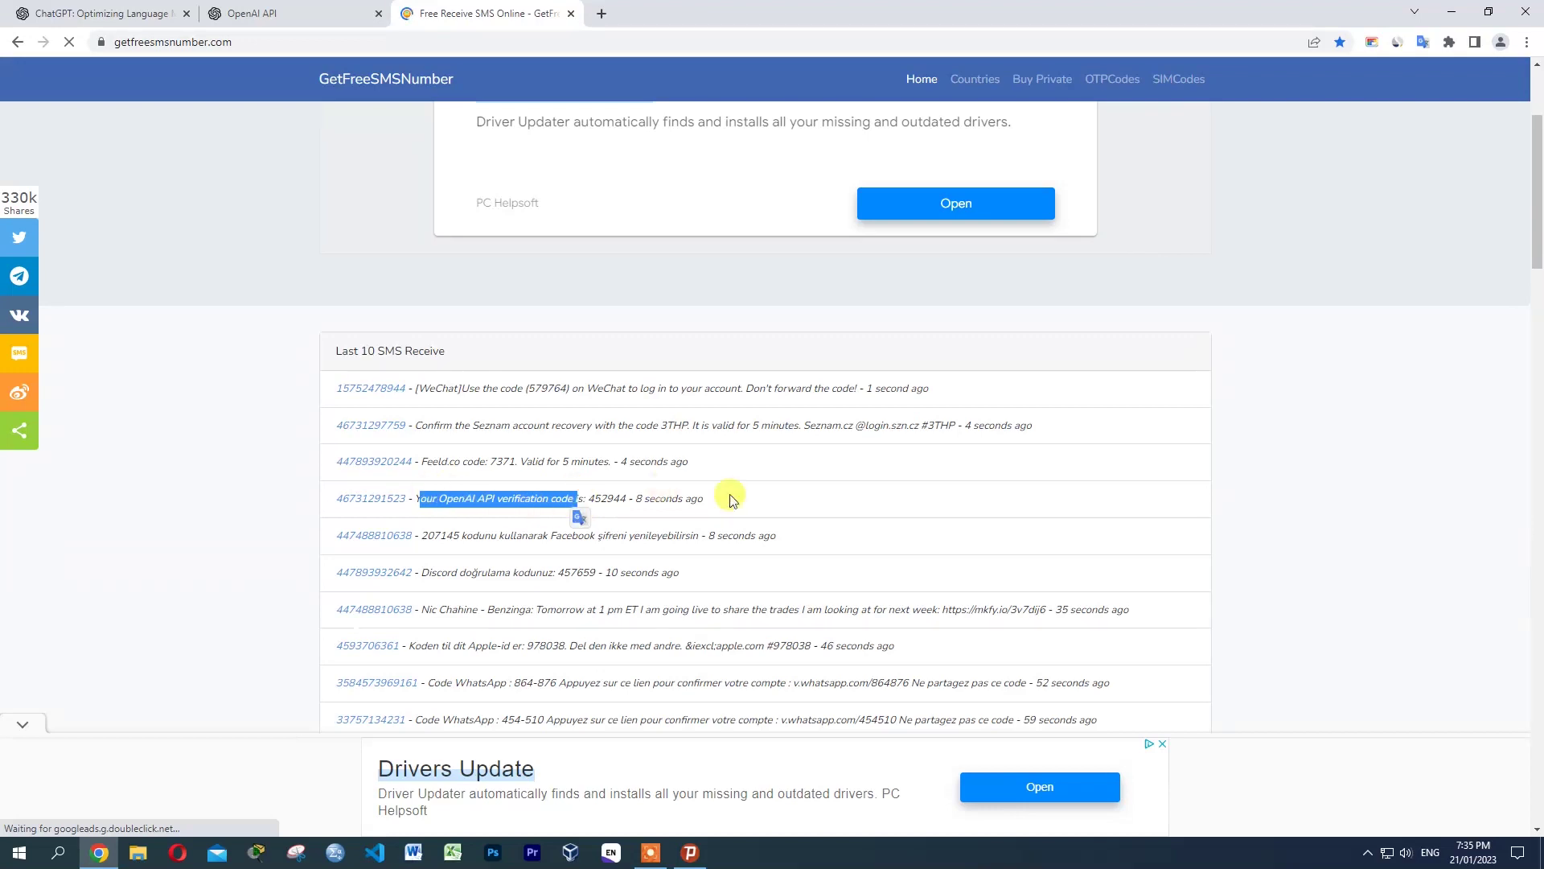
click(778, 490)
double_click(609, 499)
right_click(609, 499)
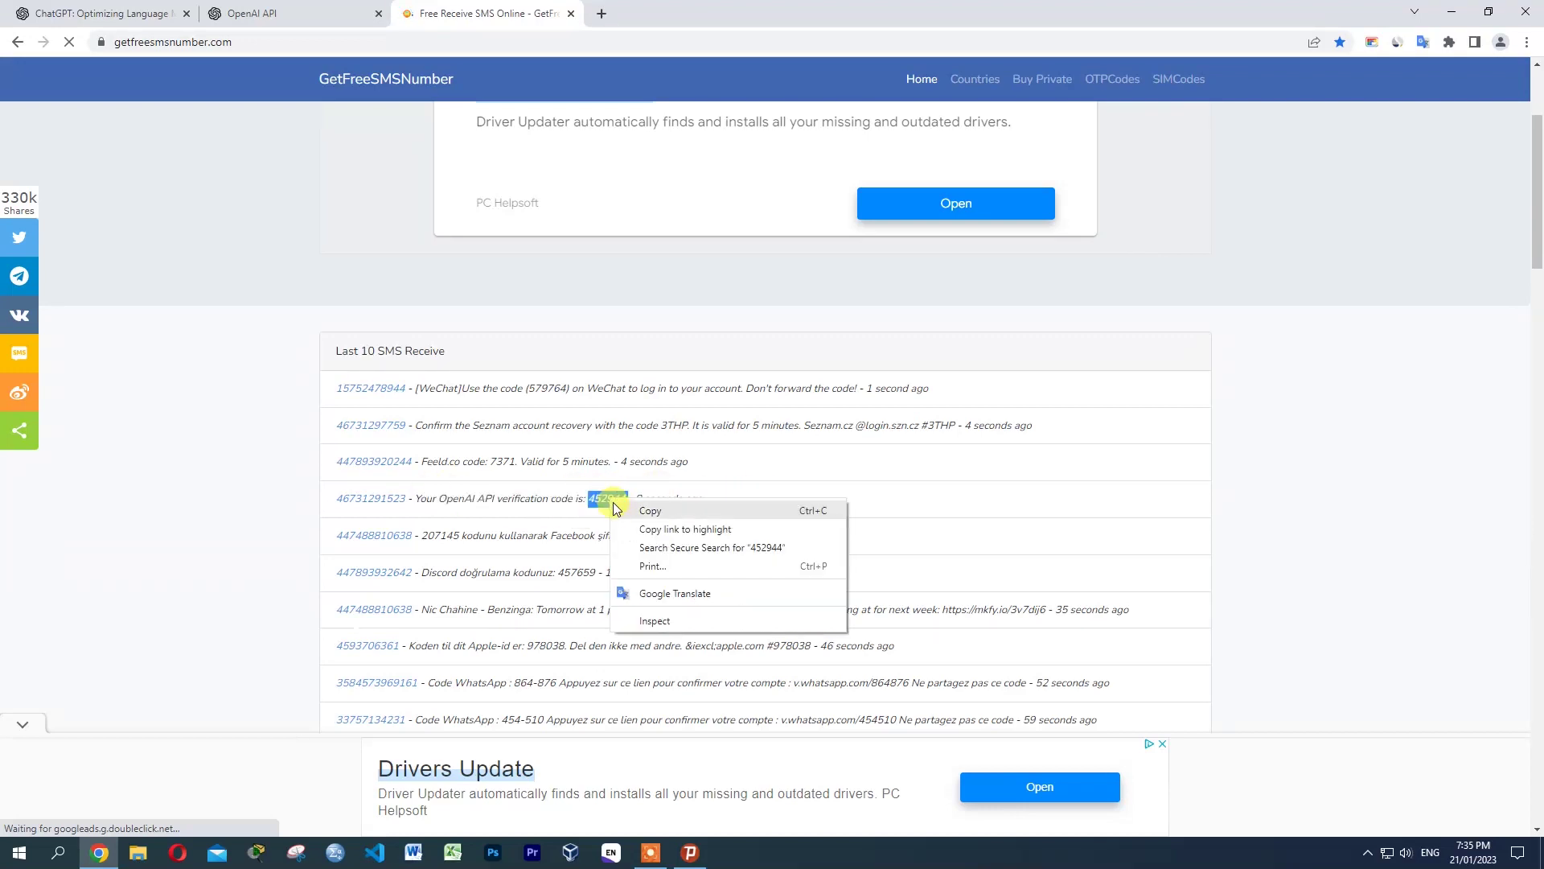
click(639, 511)
- Paste the verification code into ChatGPT's enter-code box
click(246, 10)
right_click(759, 377)
click(826, 505)
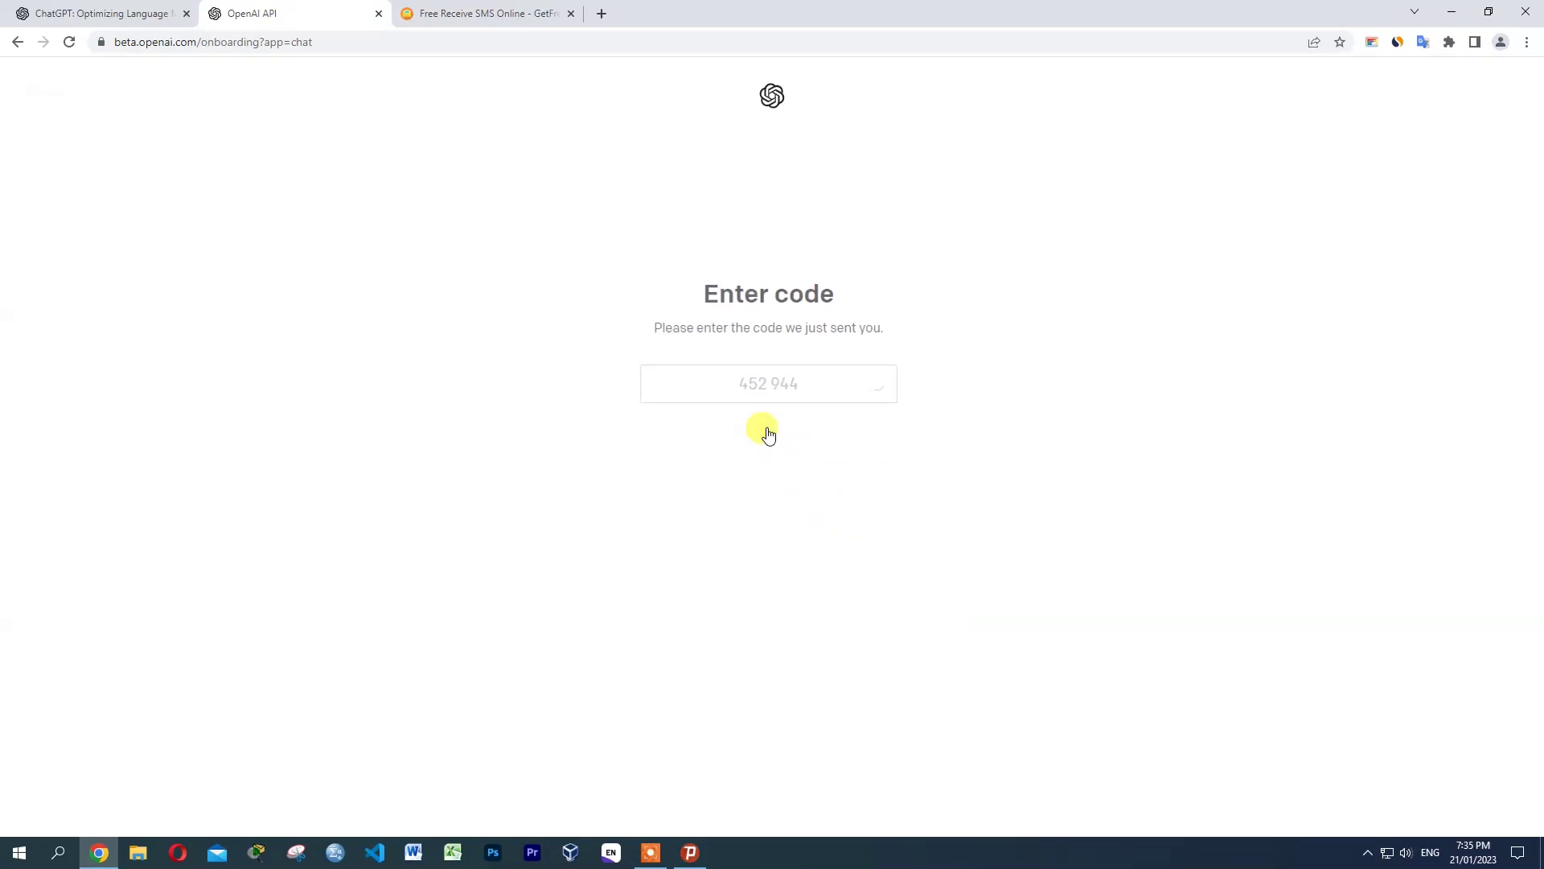
- Check the SMS site once more, then return to ChatGPT as it finishes loading after verification
click(483, 13)
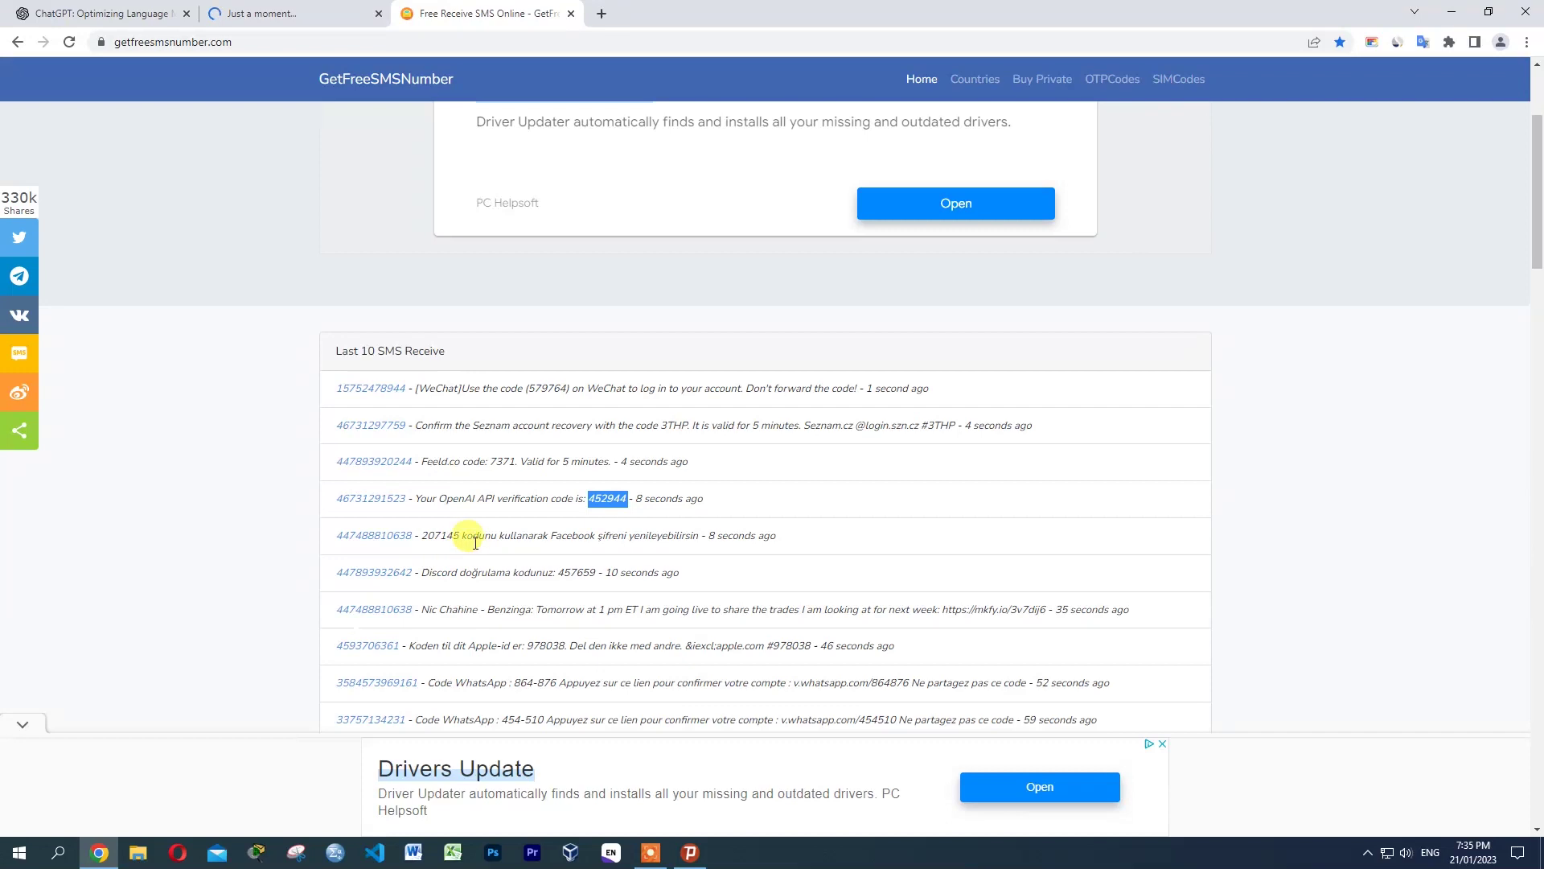
drag(437, 499, 705, 500)
click(299, 14)
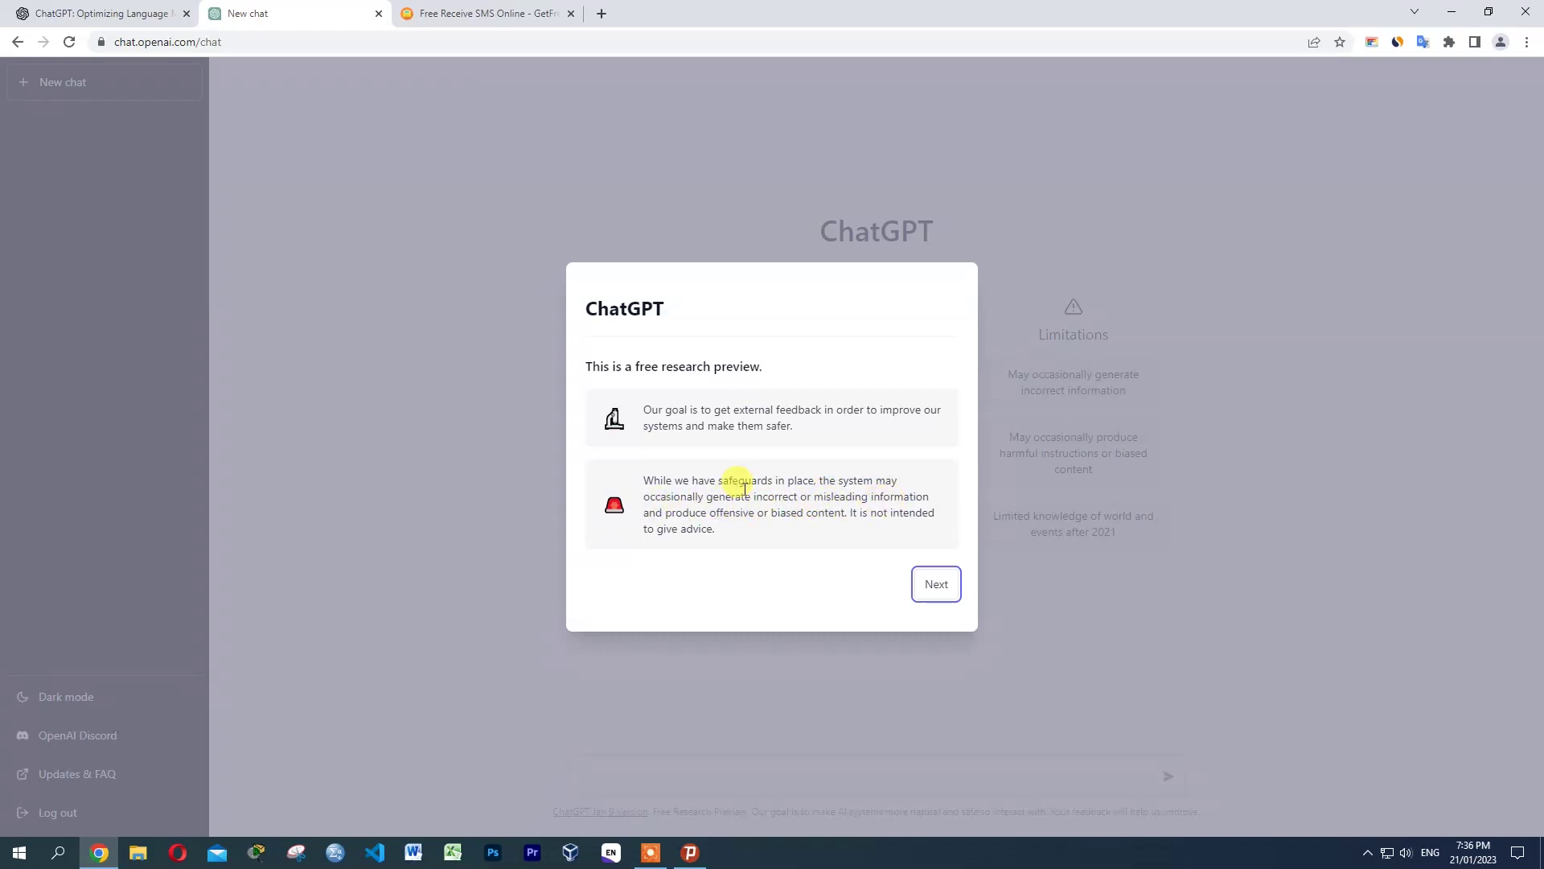
- Page through the research-preview welcome notice with Next, Next and Done
click(936, 584)
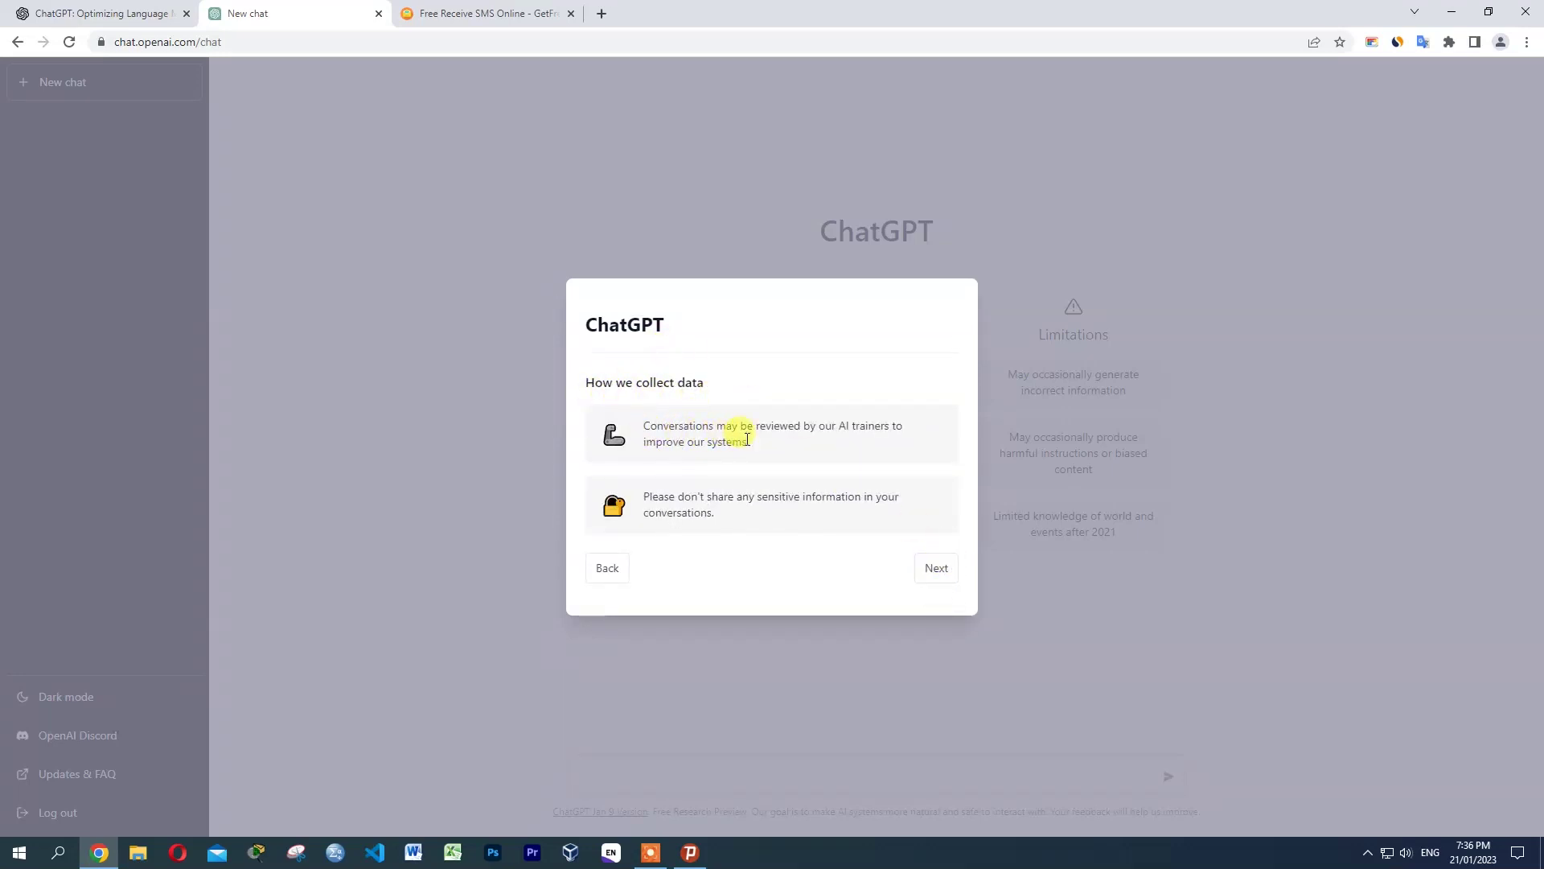
click(933, 568)
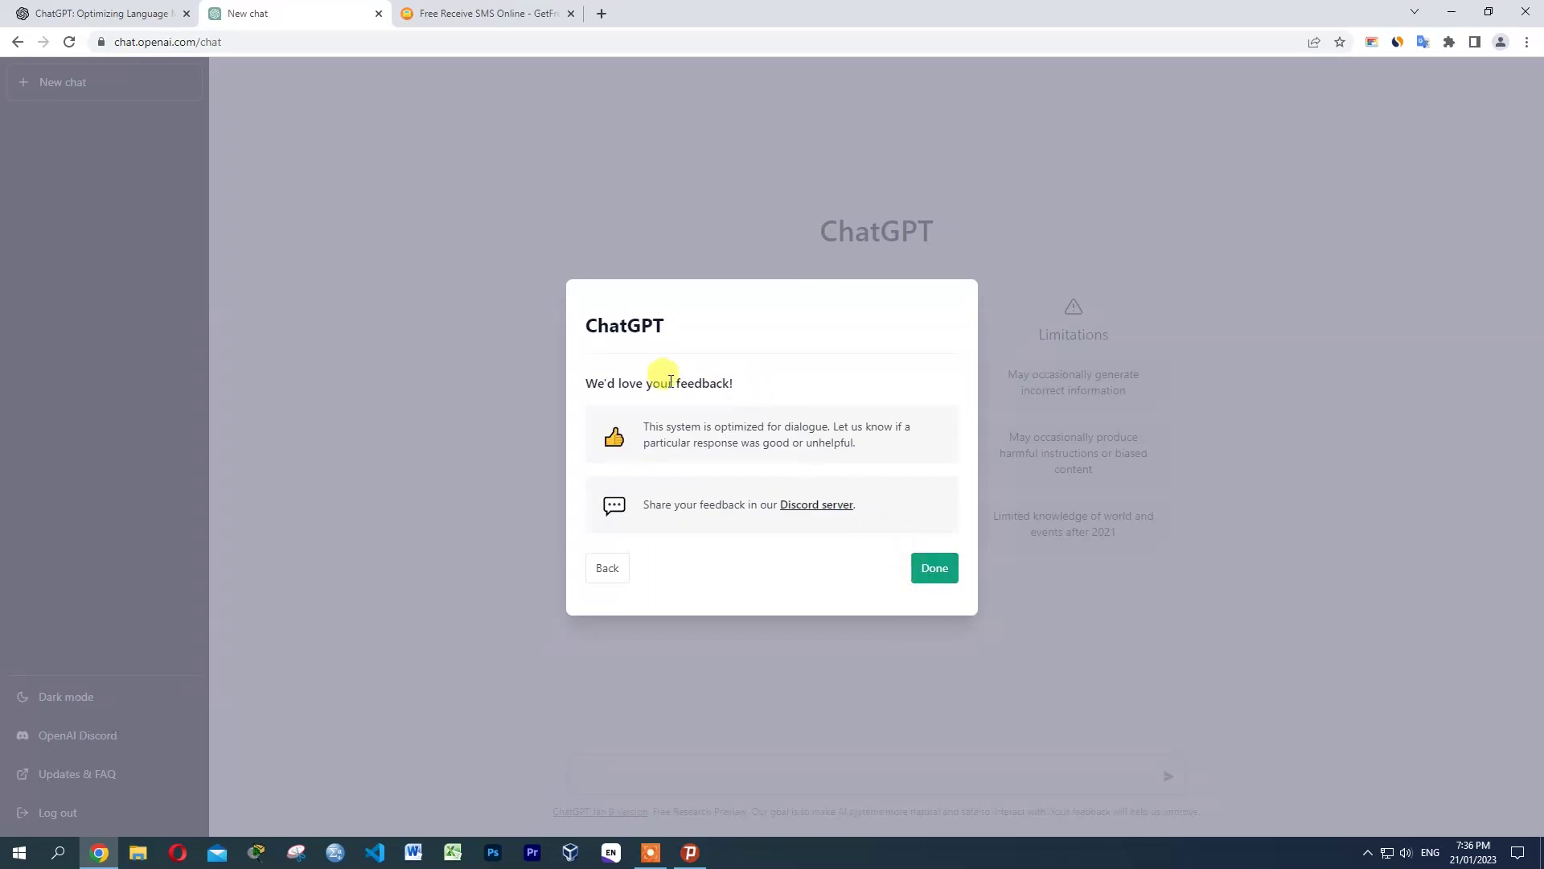
click(925, 566)
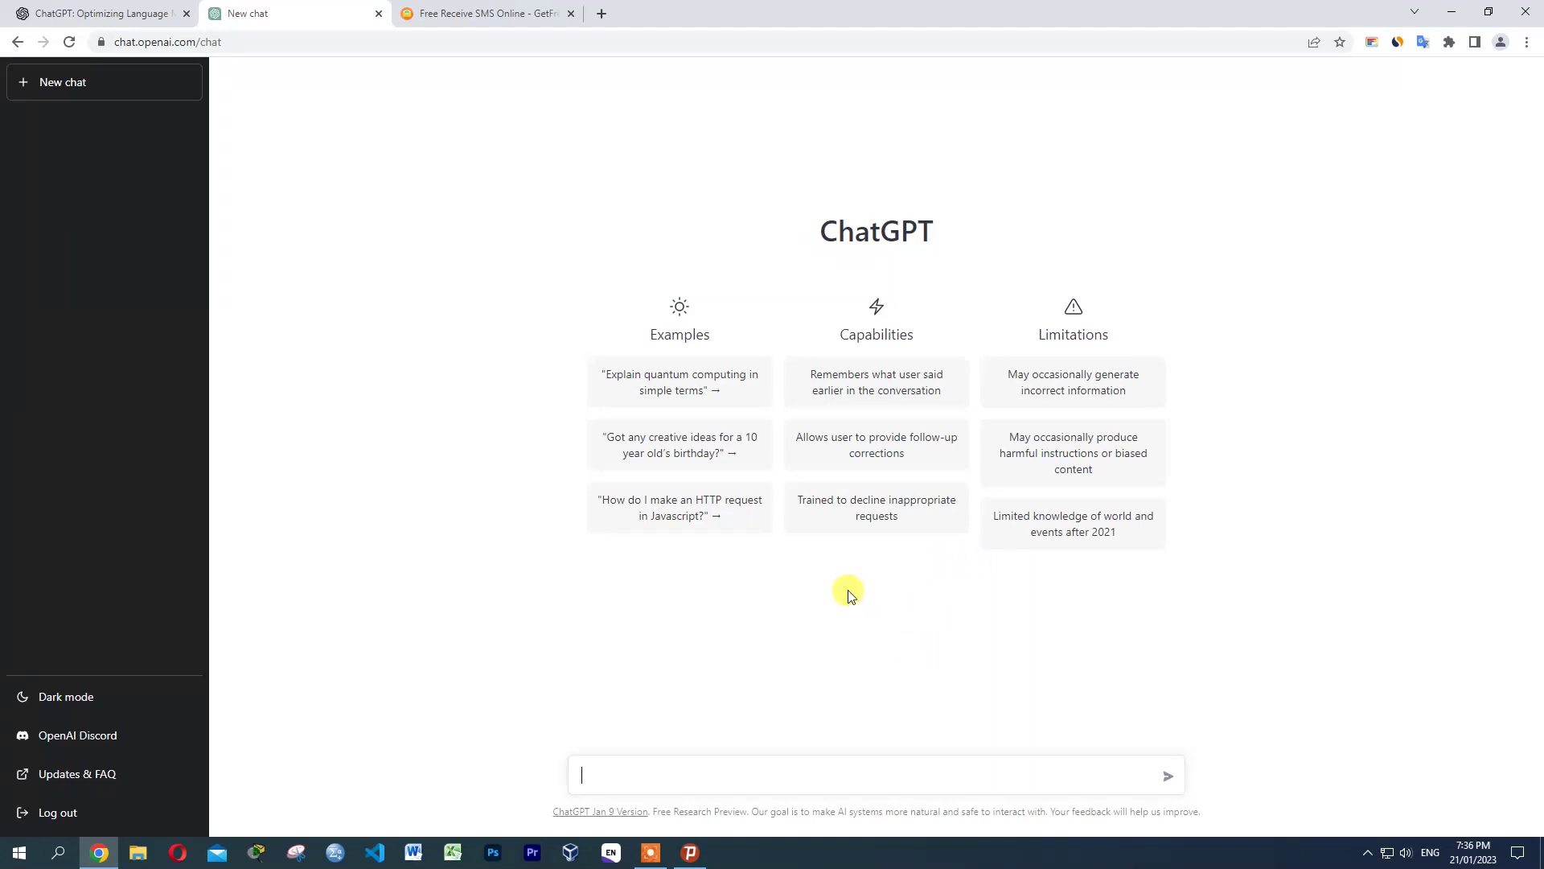
- Send 'hello', then ask 'list six best holiday in ethiopia'
text(hello)
key(Return)
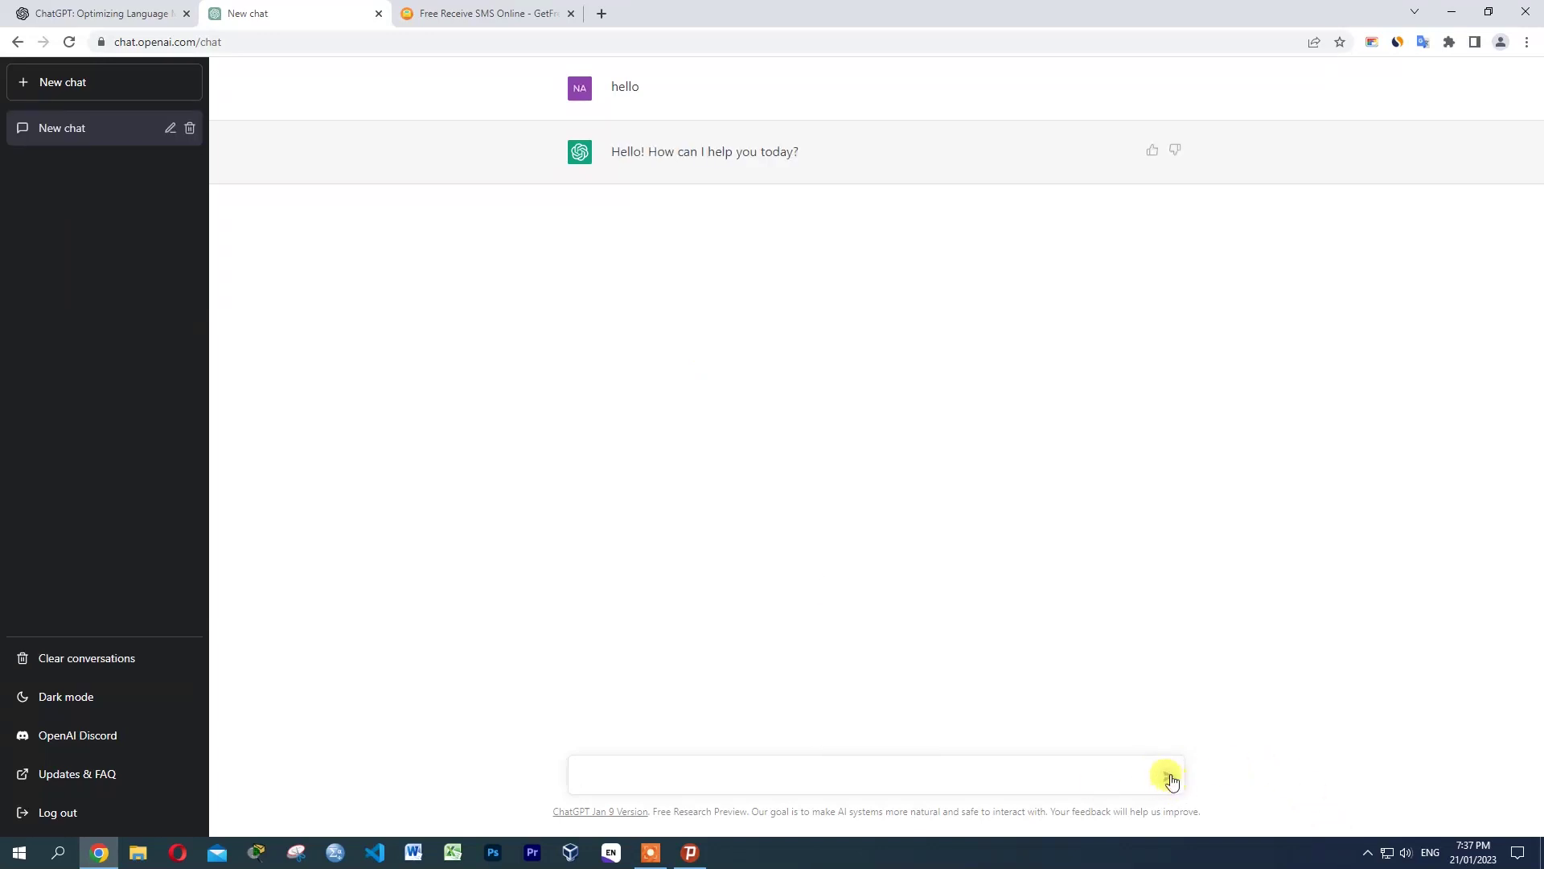
text(list six)
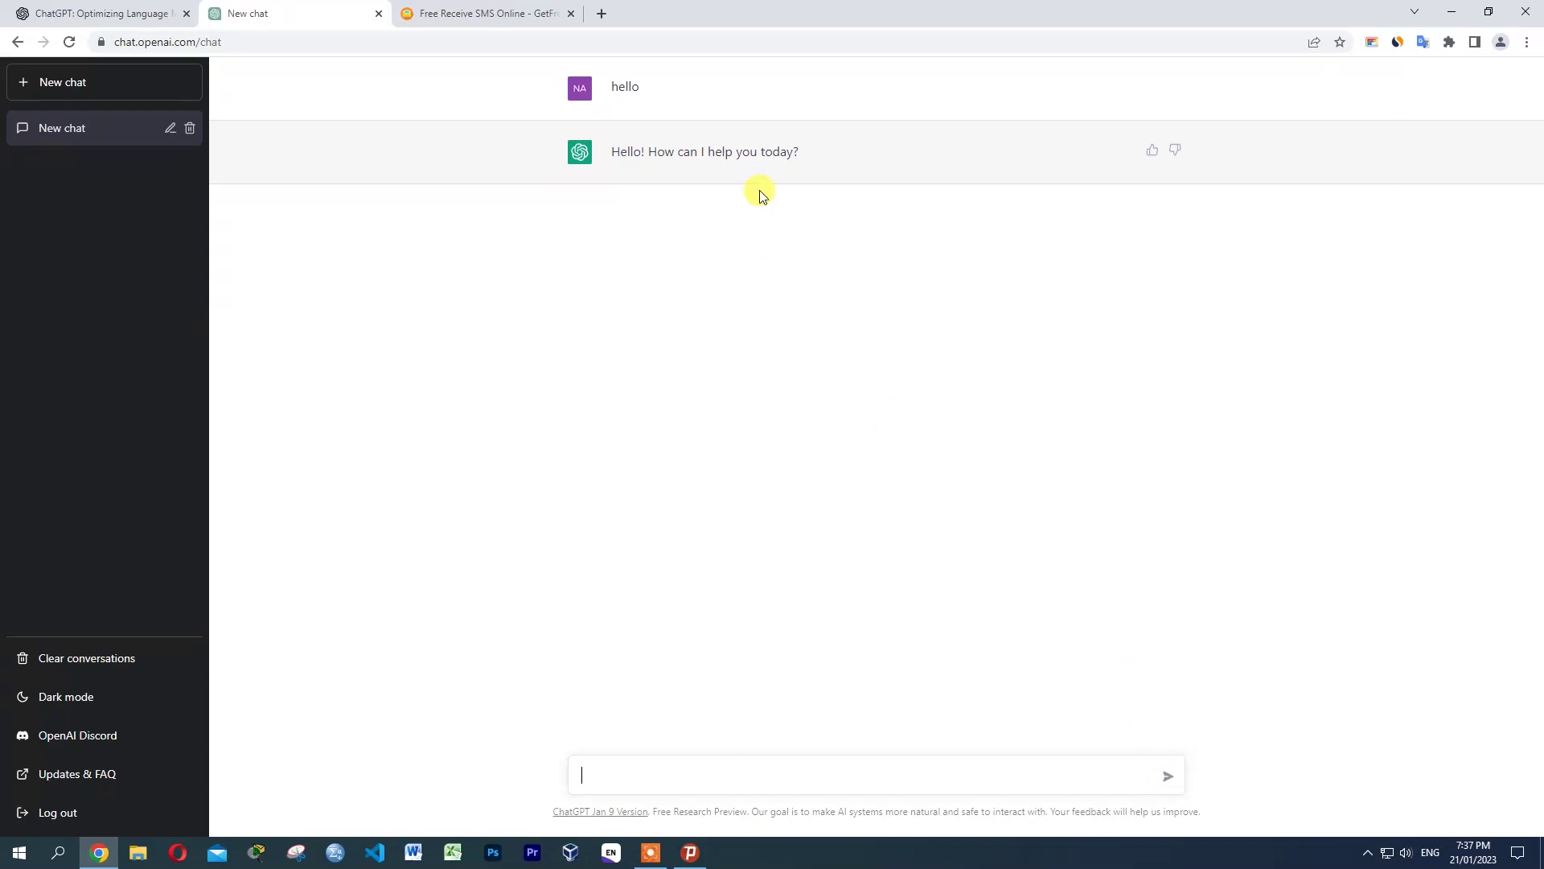
text( best cultur)
key(BackSpace)
key(BackSpace)
key(BackSpace)
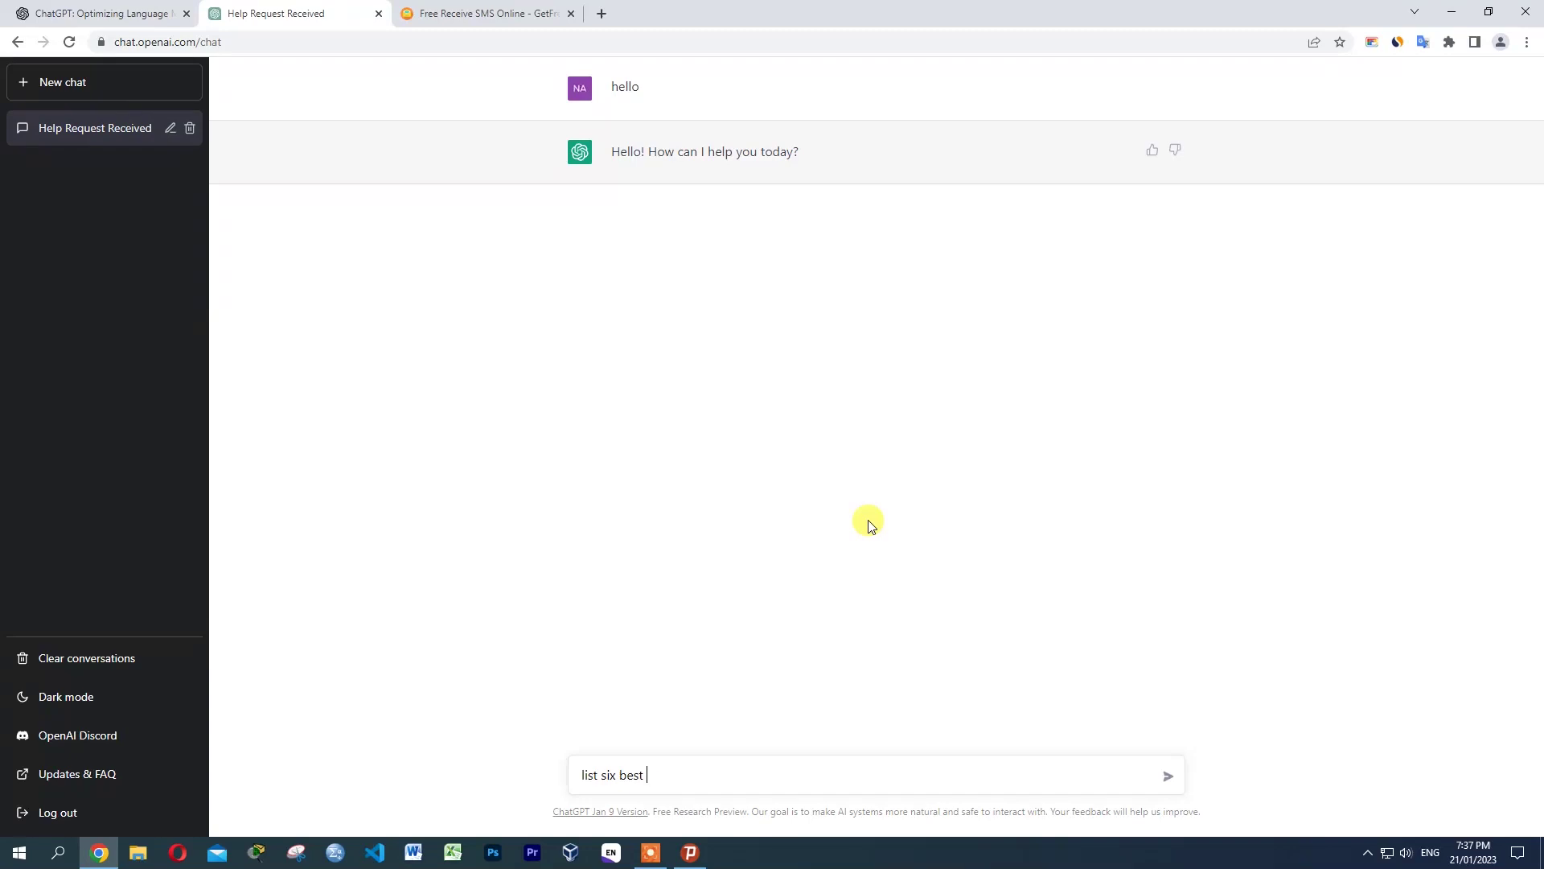
text(holiday in ethiopia)
key(Return)
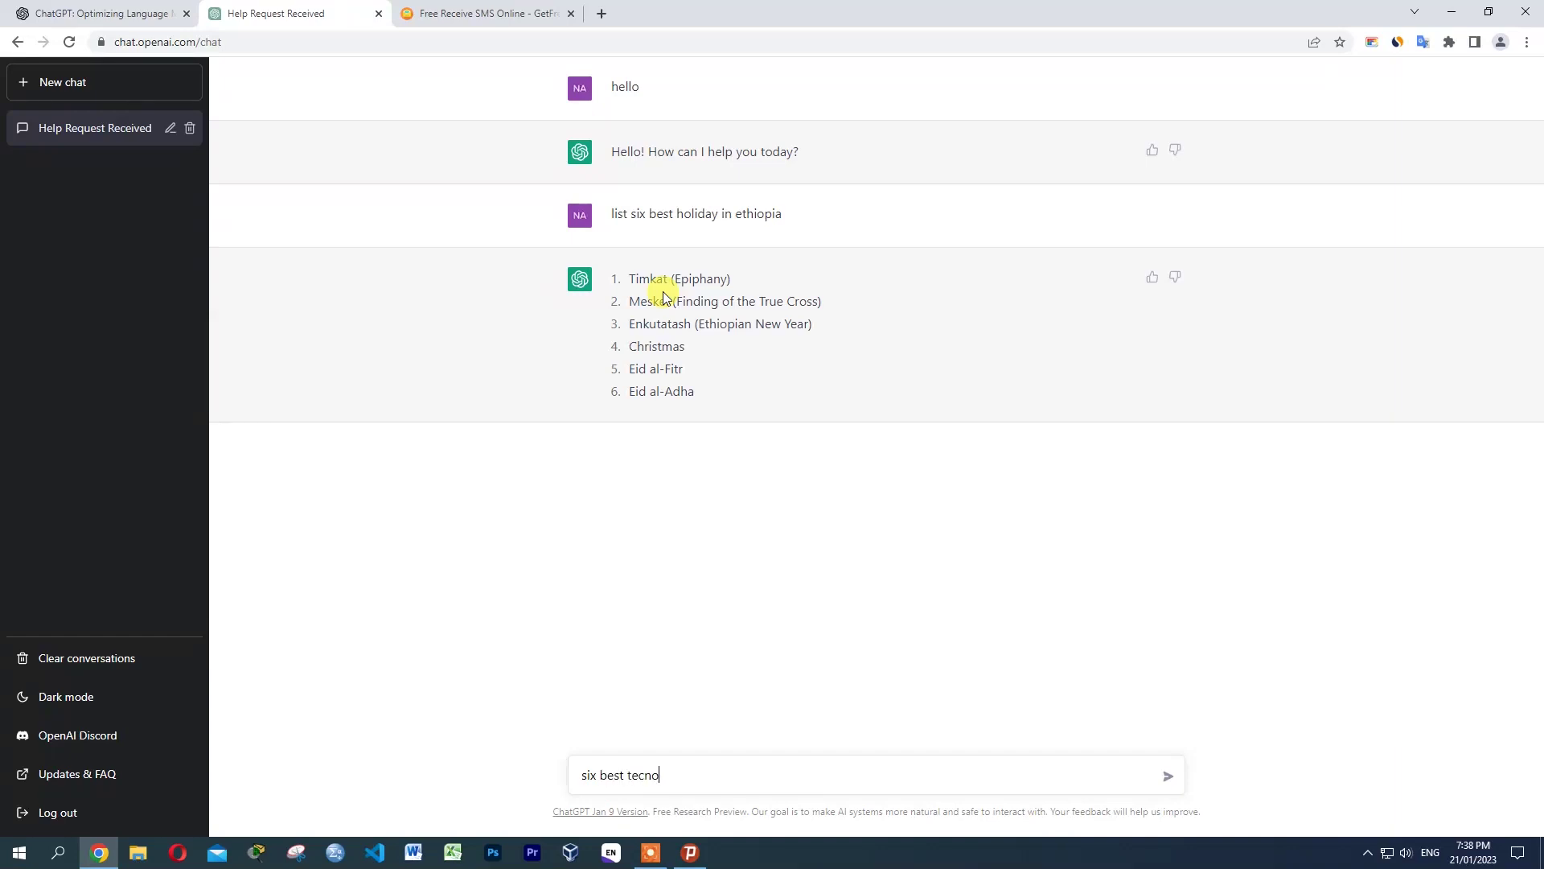
- Send 'six best technologies in 2022', correcting the misspelling to 'technologies' first
text(s in 2022)
right_click(656, 775)
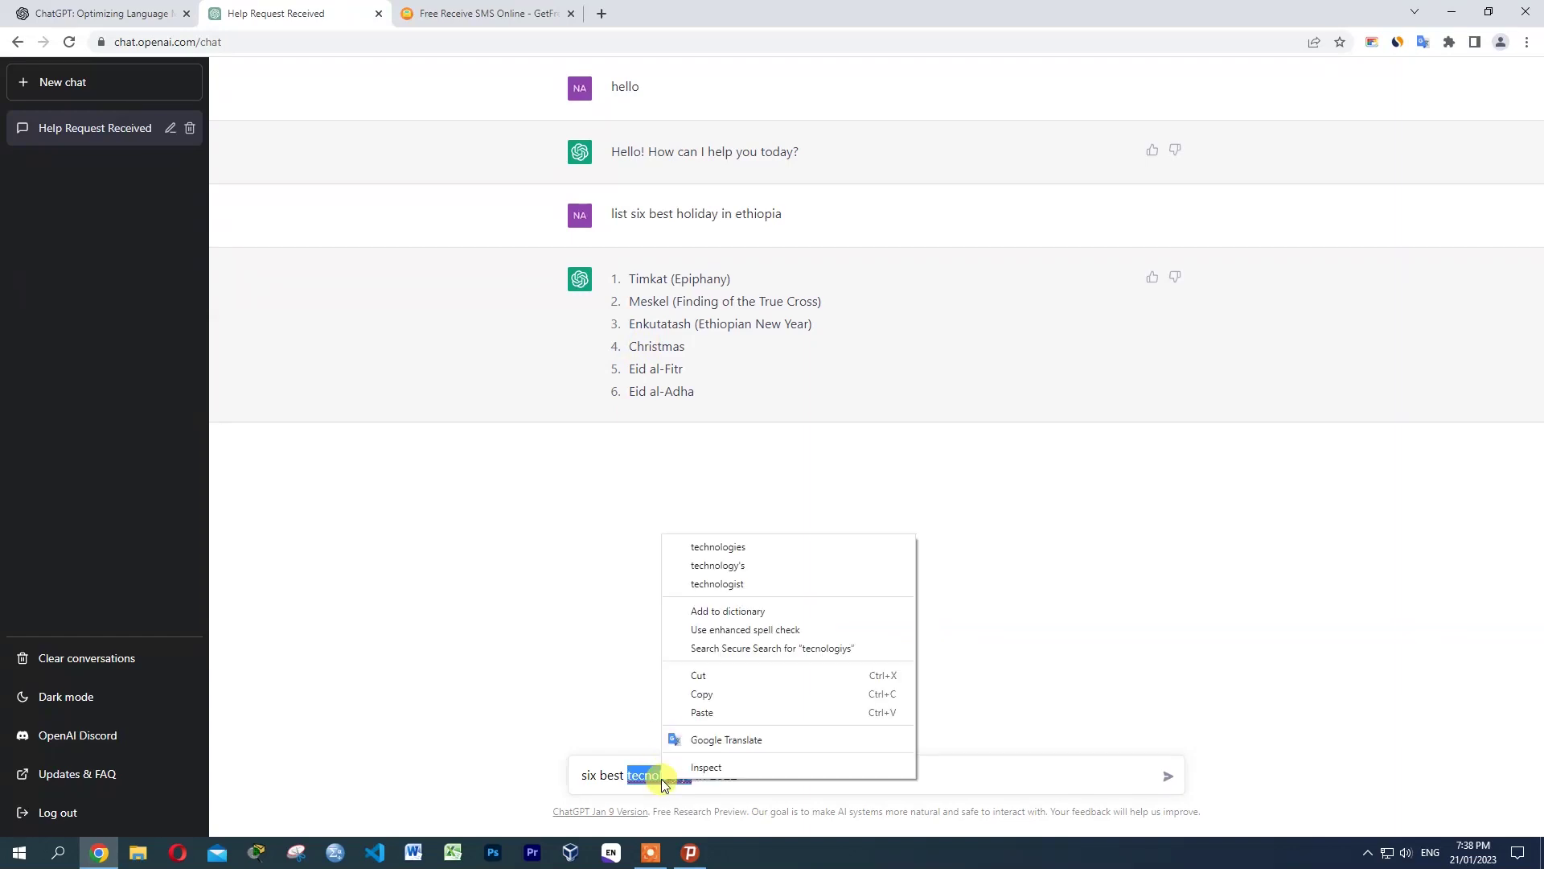
click(732, 547)
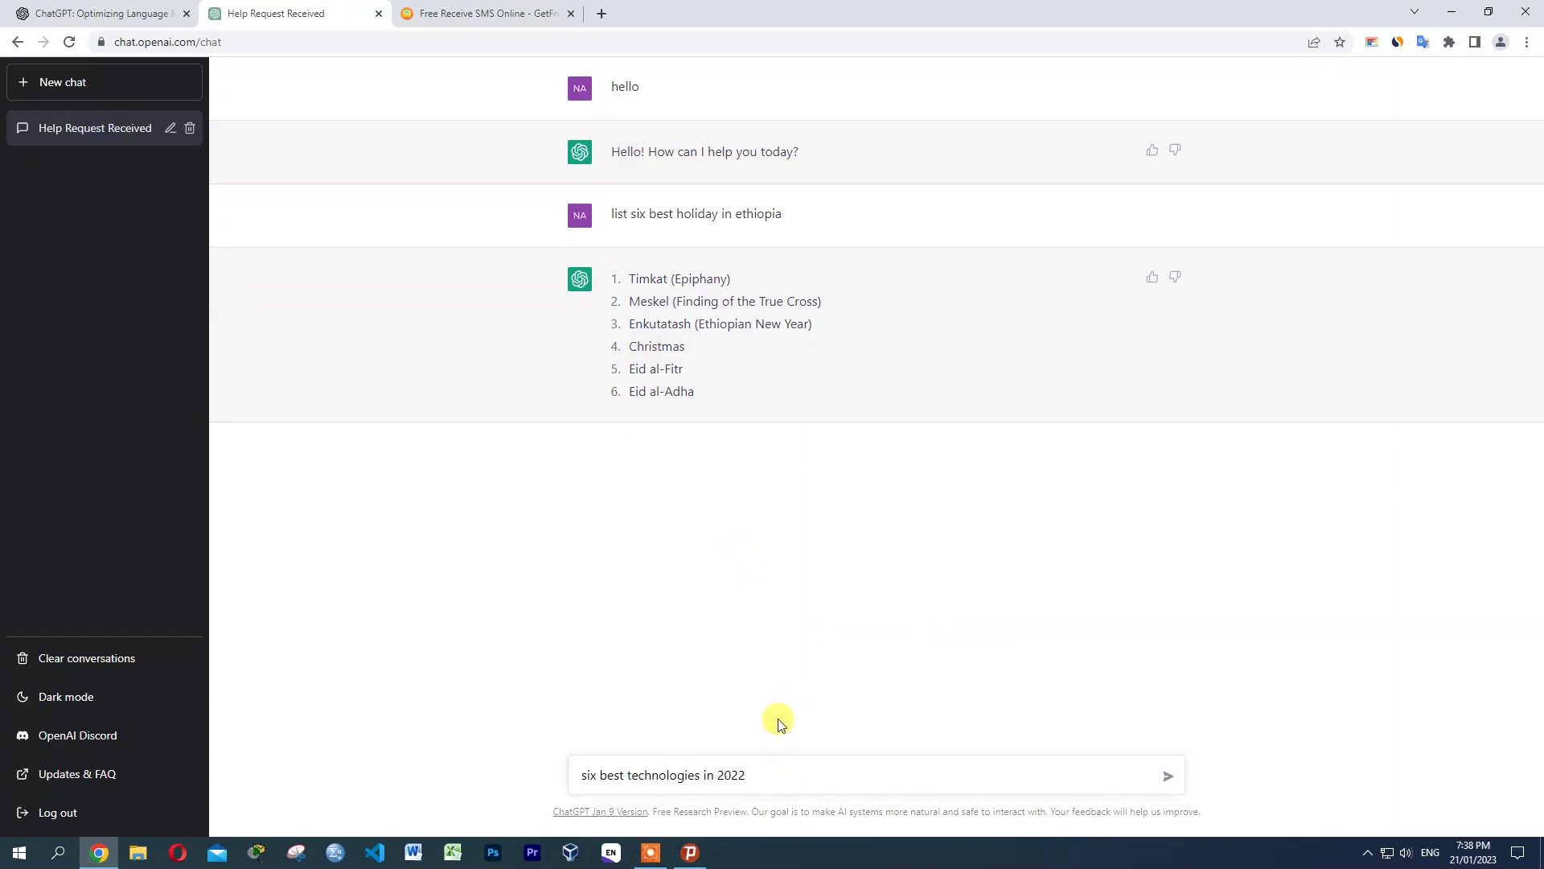
key(Return)
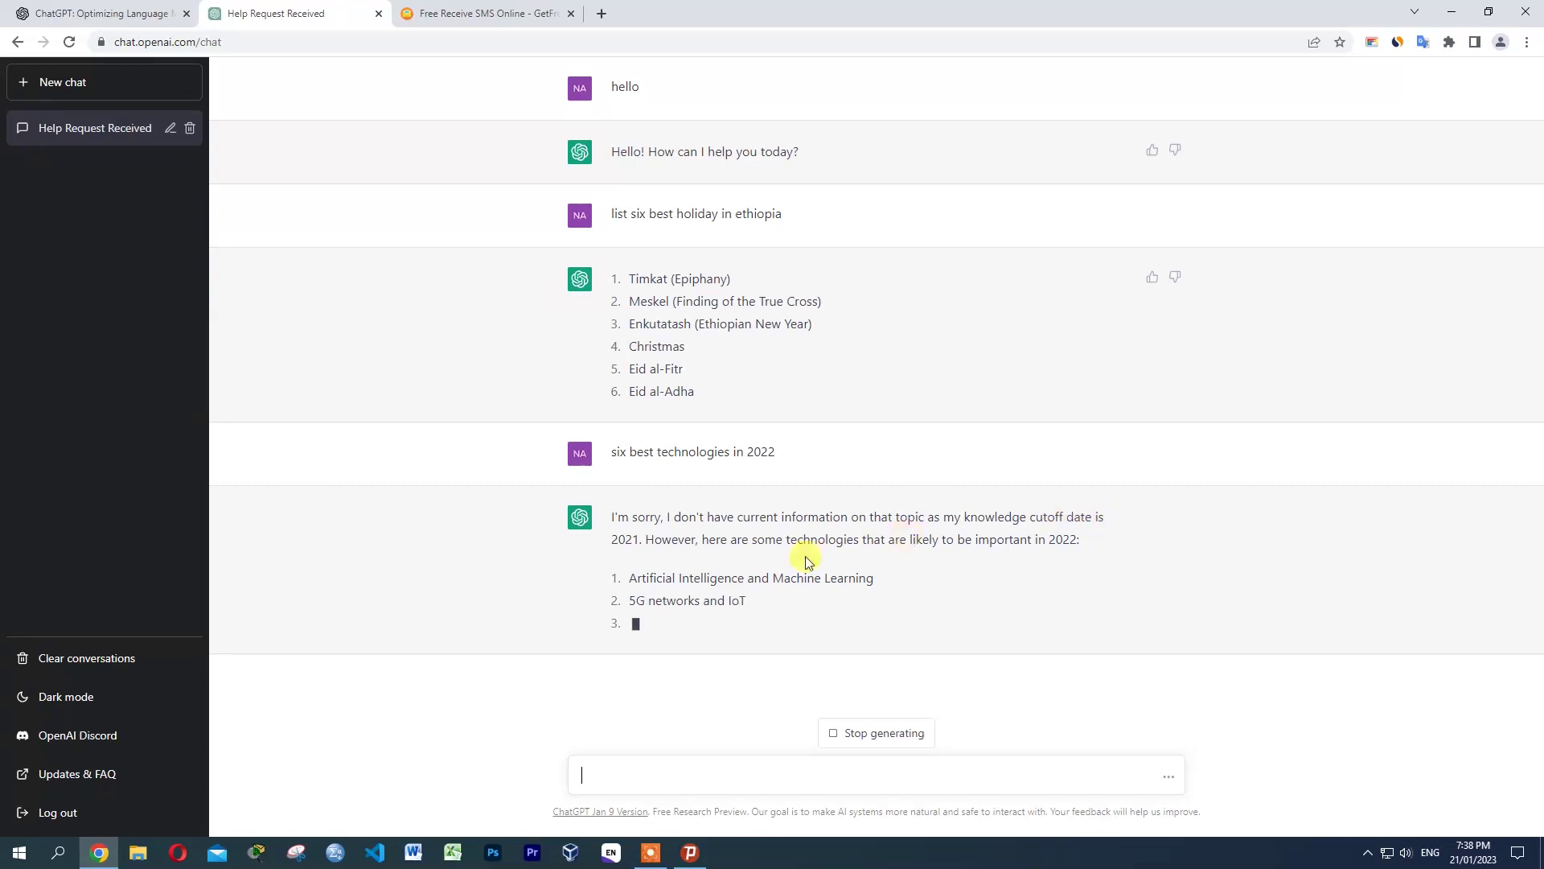
- Highlight '2021' and the six-technology list in ChatGPT's reply
drag(612, 537, 642, 539)
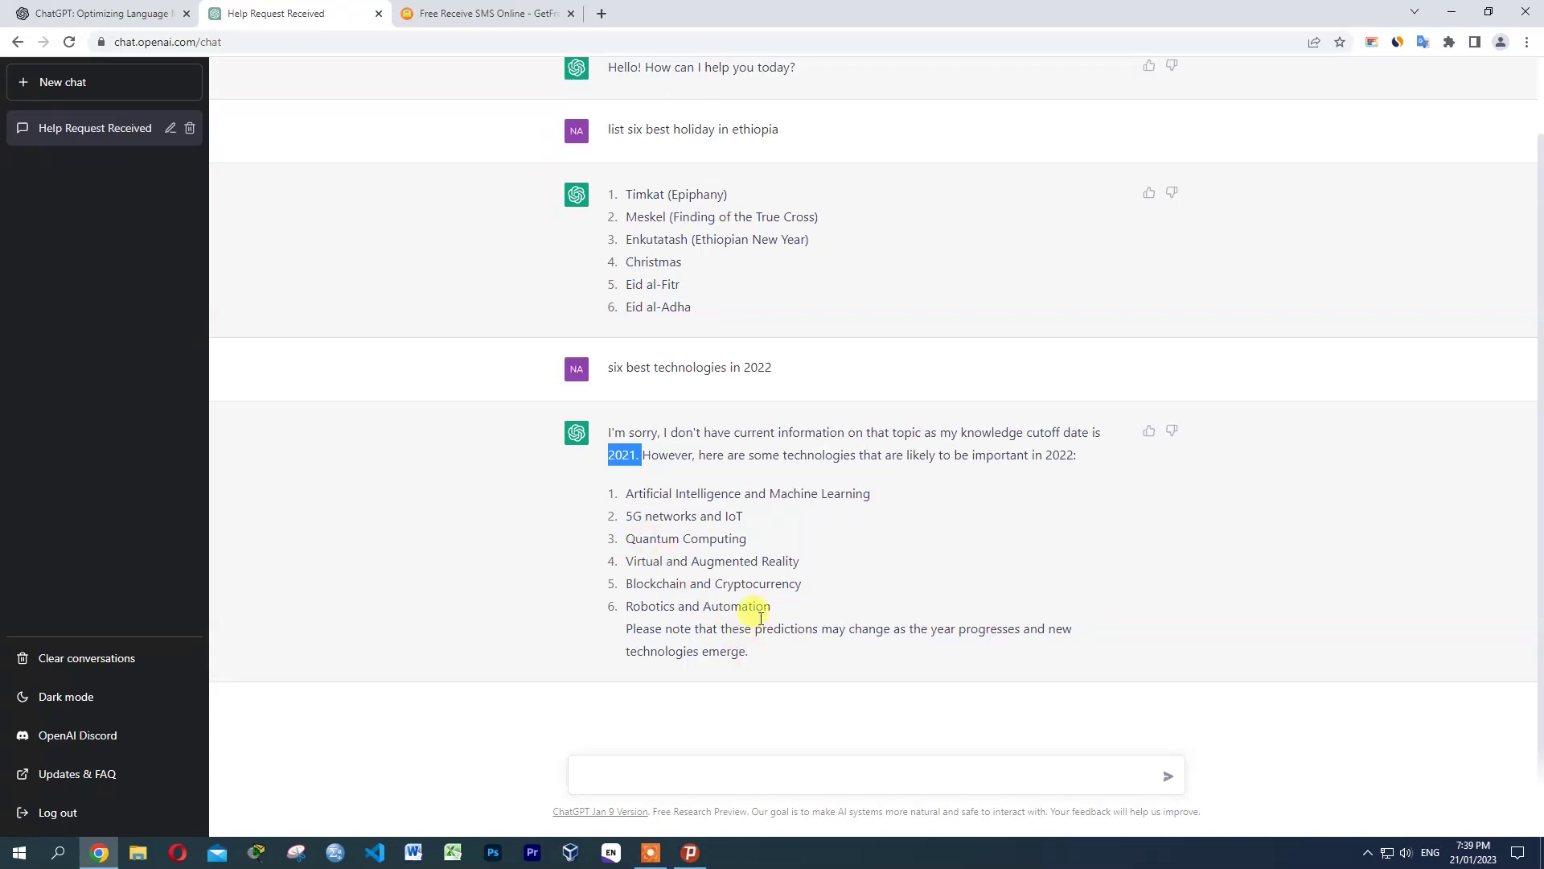
drag(628, 494, 896, 671)
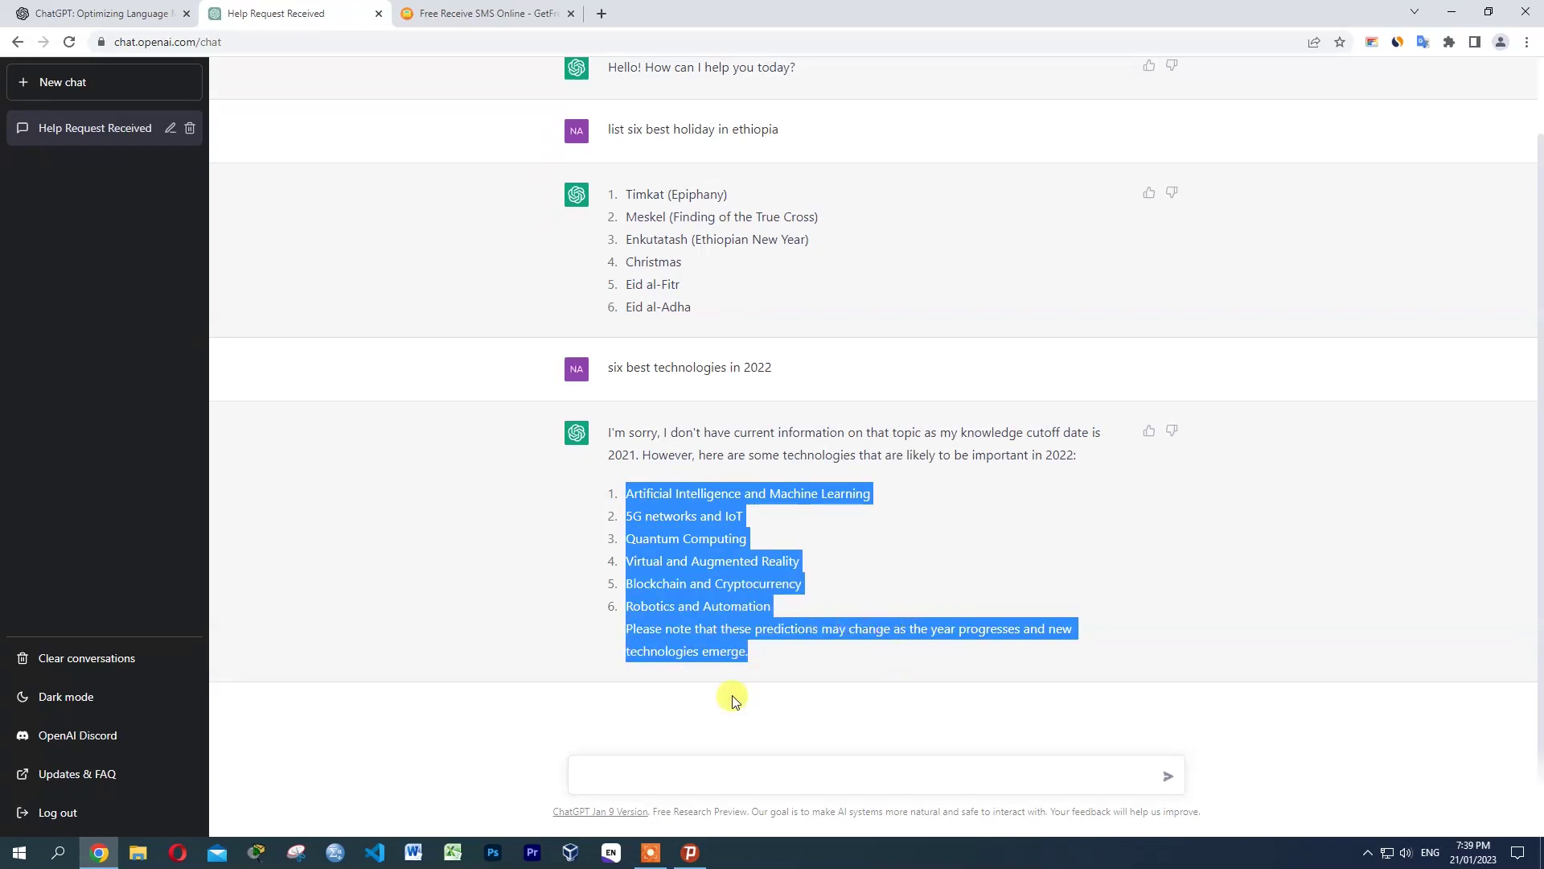
click(660, 778)
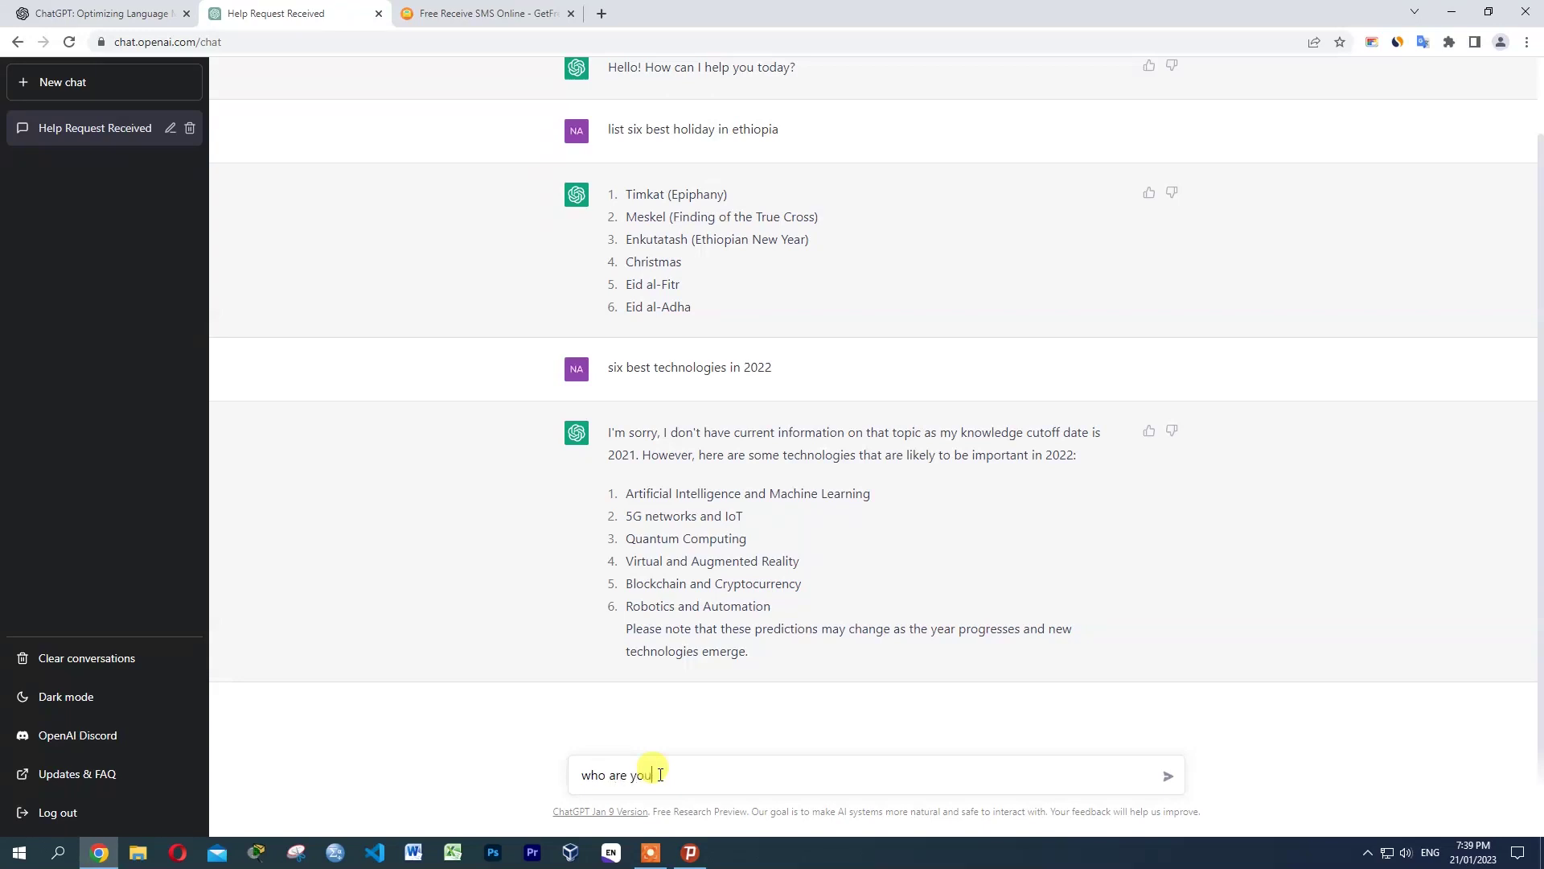
- Send 'who are you', 'thank you', then 'Please tell the world to subscribe my channel'
key(Return)
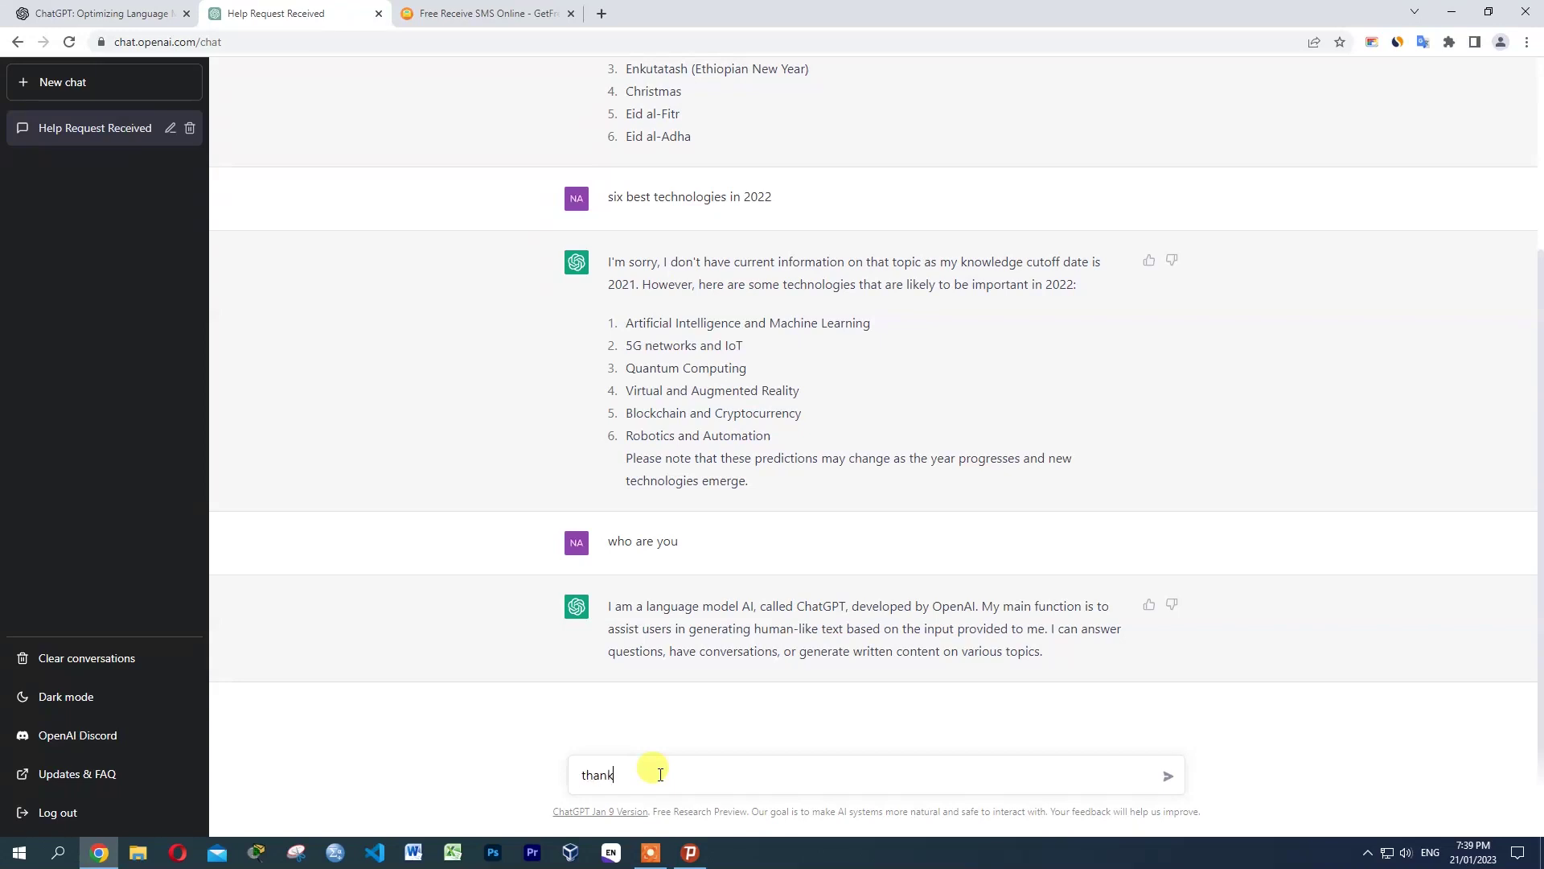
text(you)
key(Return)
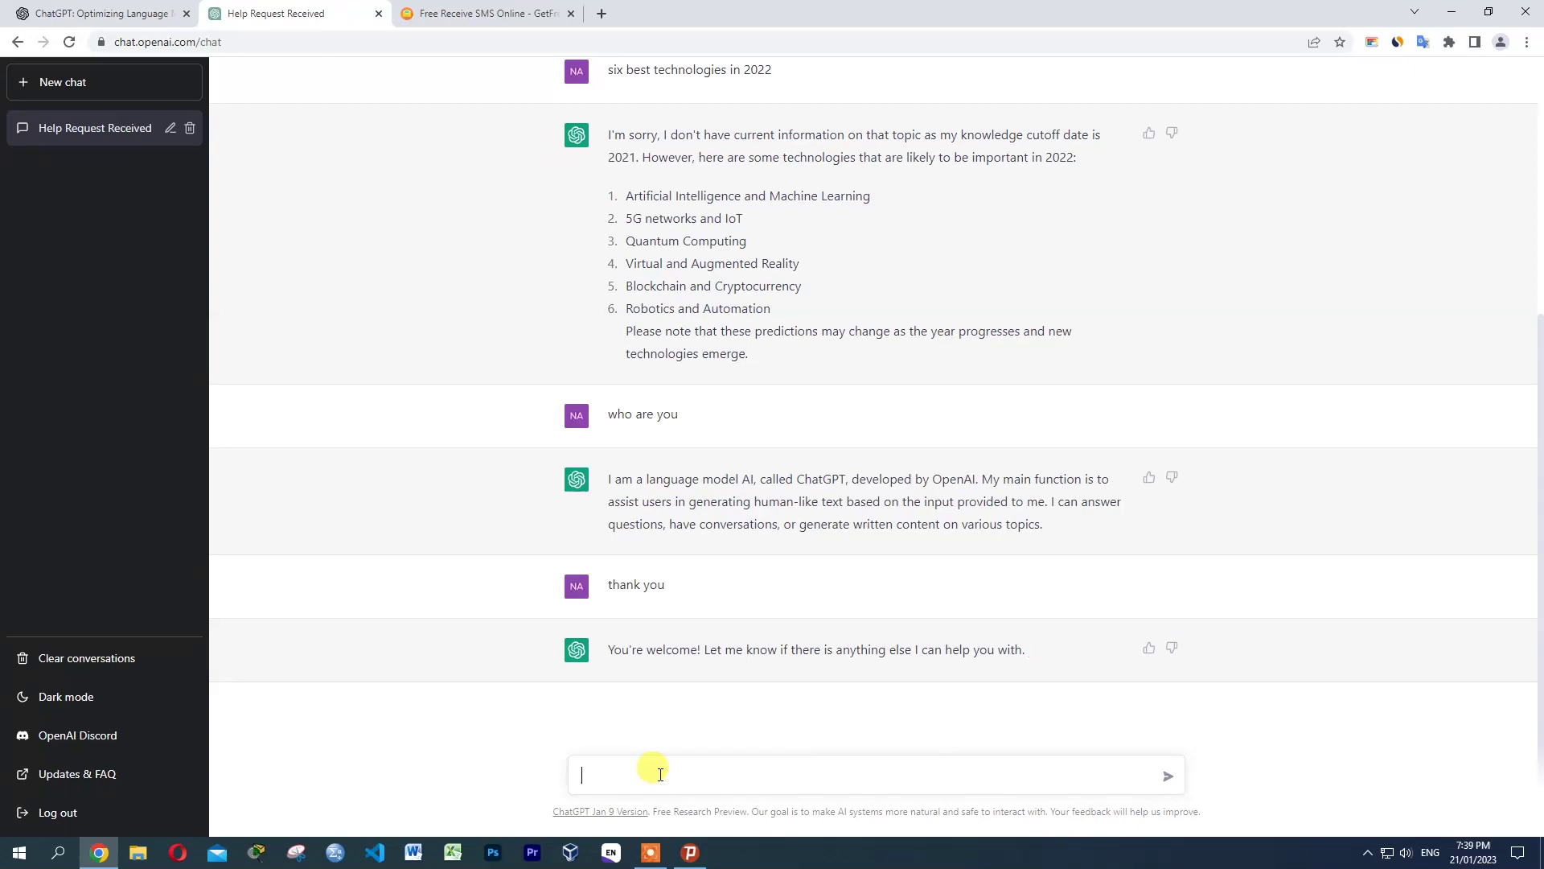
text(Please tell the world to seubscribe my channel)
key(Return)
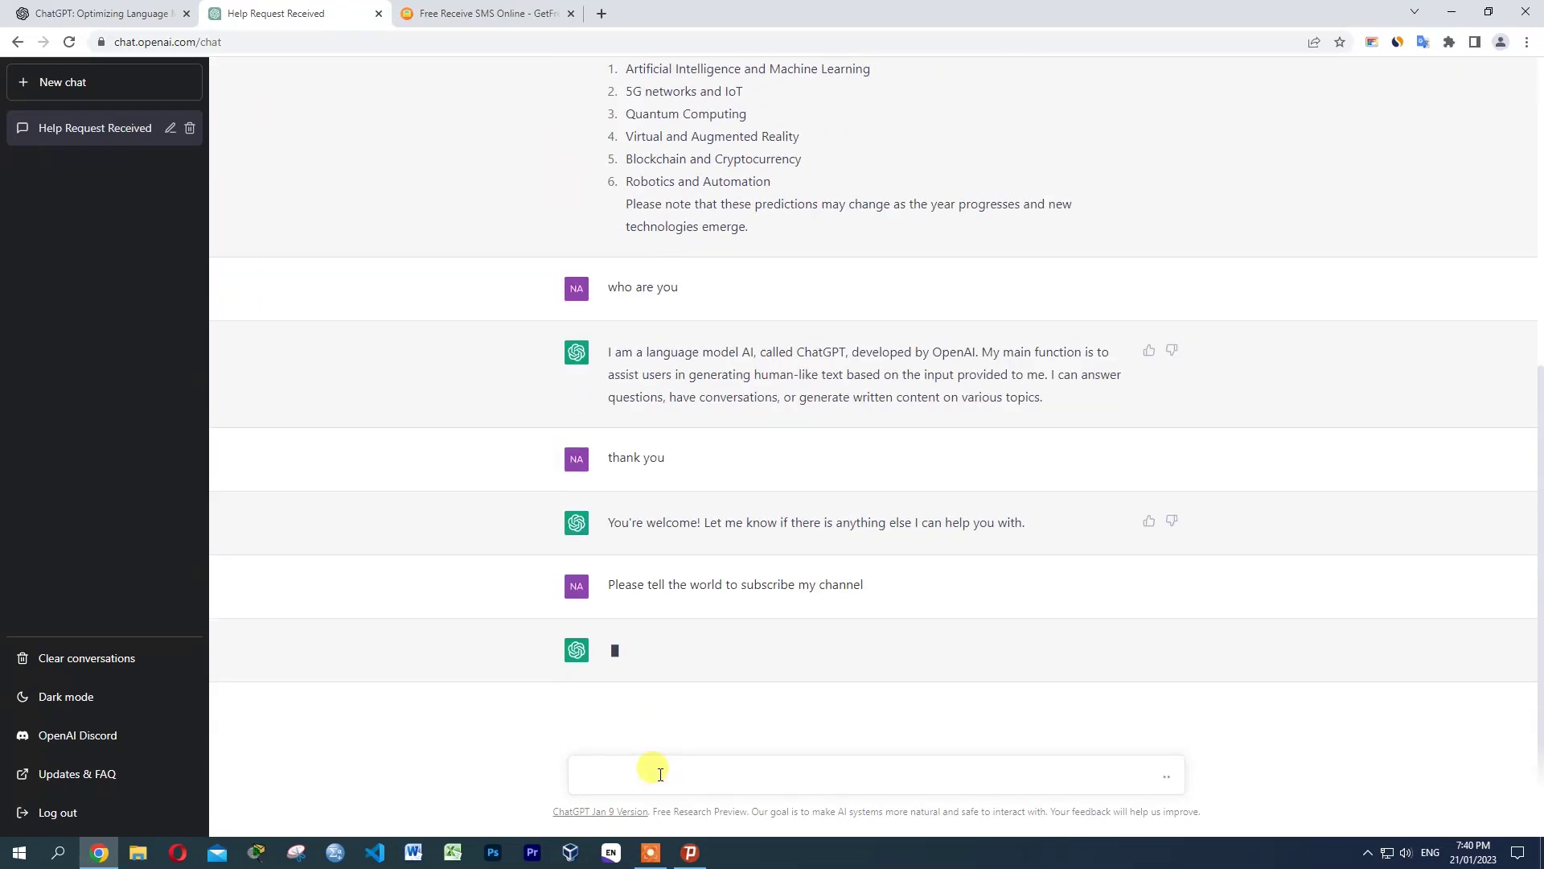